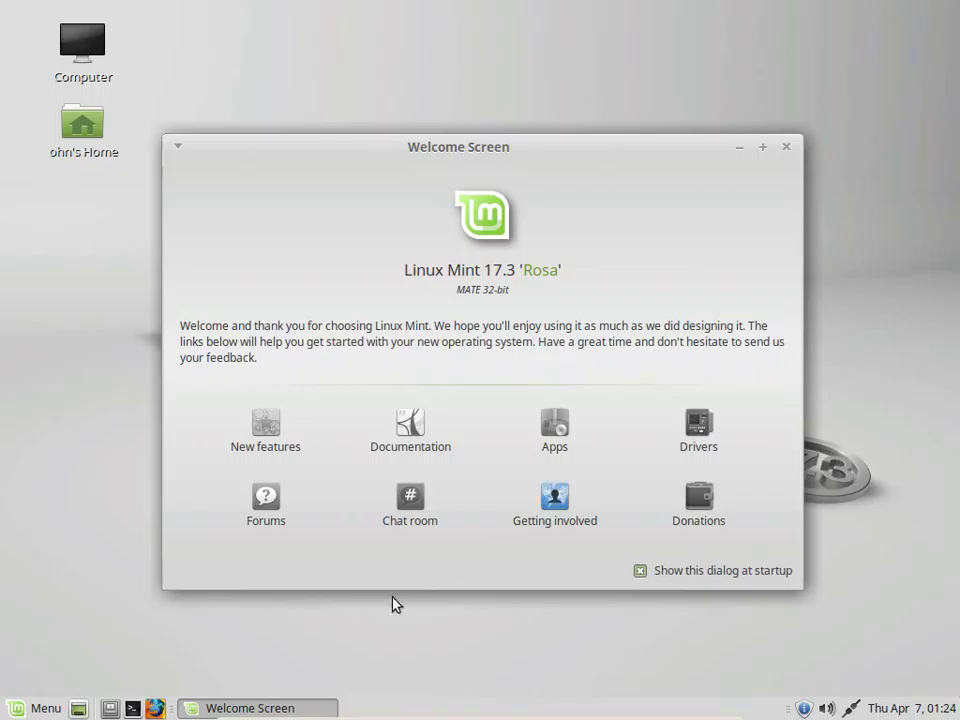
Launch Software Manager from the Welcome Screen's Apps entry, authenticating with the administrator password
{"action": "left_click", "coordinate": [555, 440]}
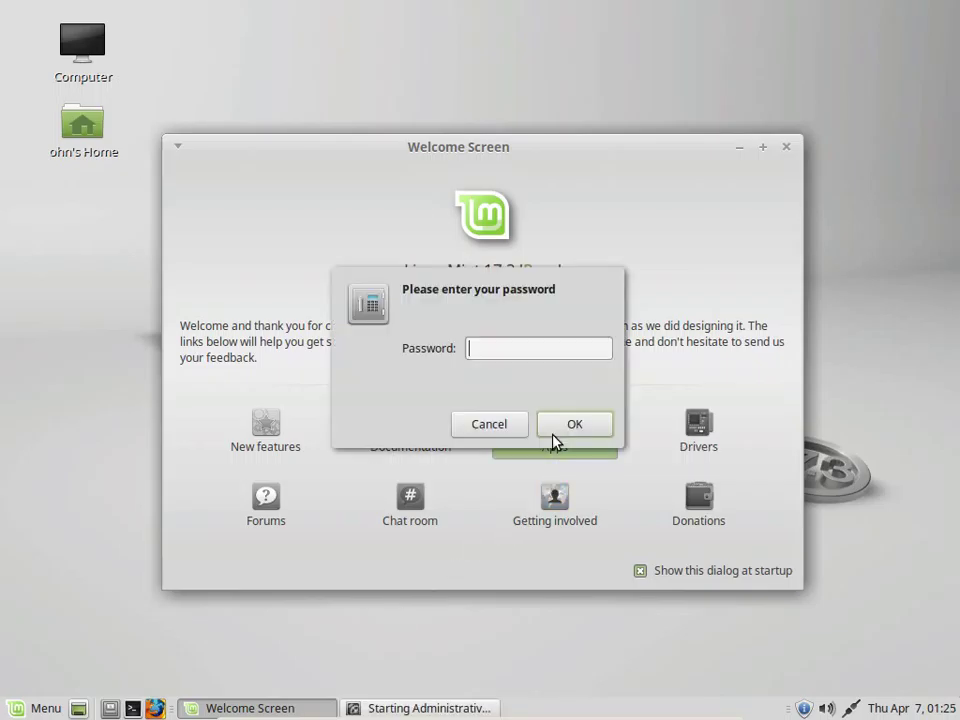
{"action": "type", "text": "•••••••••"}
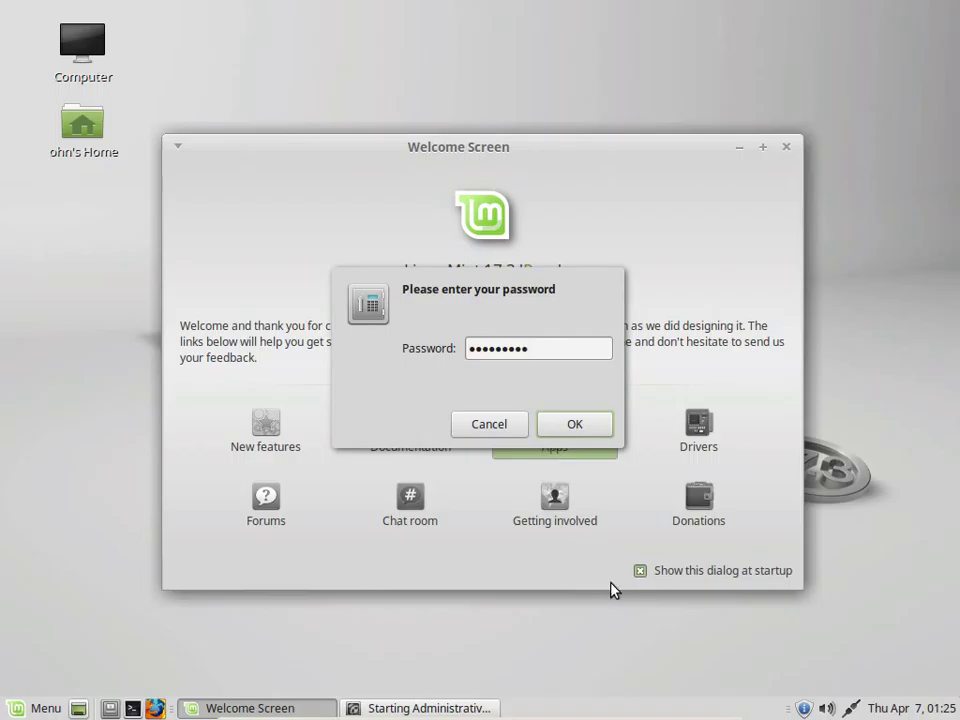
{"action": "left_click", "coordinate": [571, 424]}
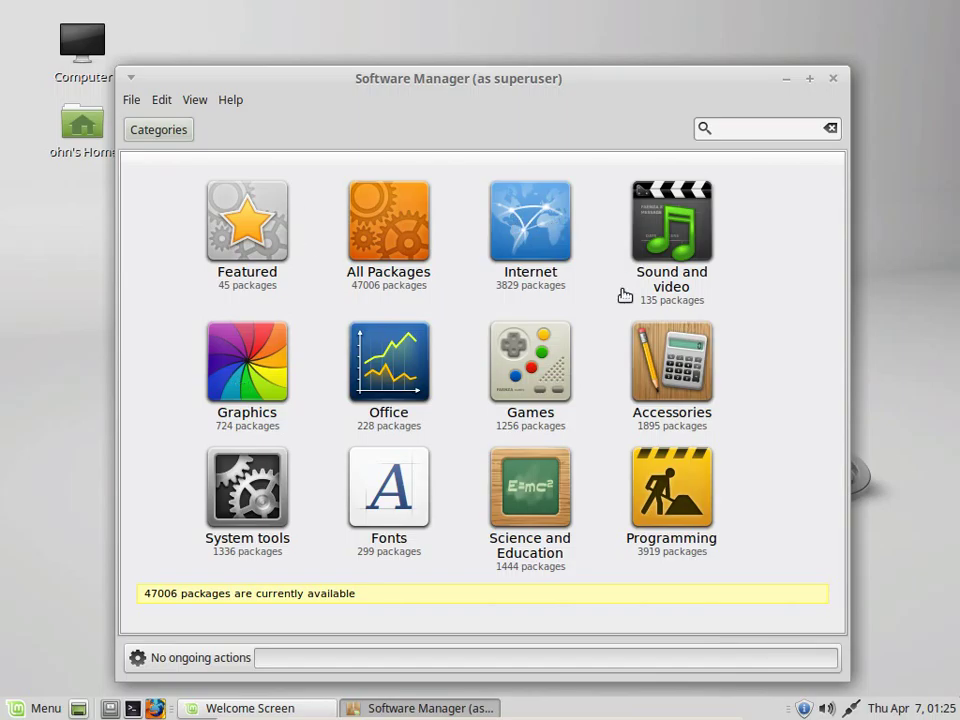
List the Office packages, cancel a second Software Manager launch, and reopen the Mint menu
{"action": "left_click", "coordinate": [361, 411]}
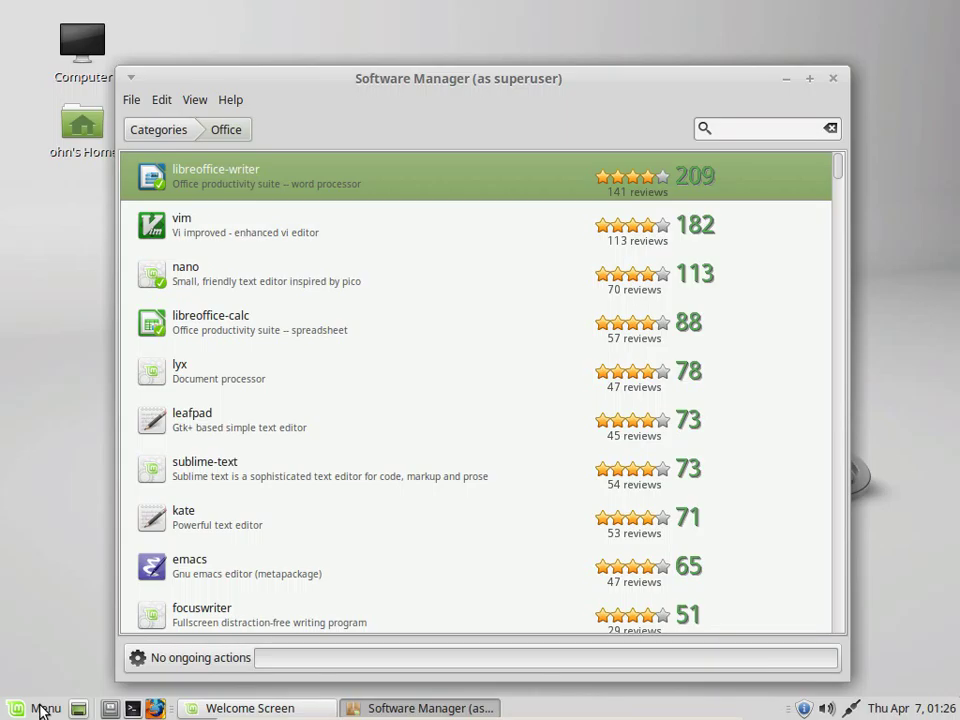
{"action": "left_click", "coordinate": [42, 708]}
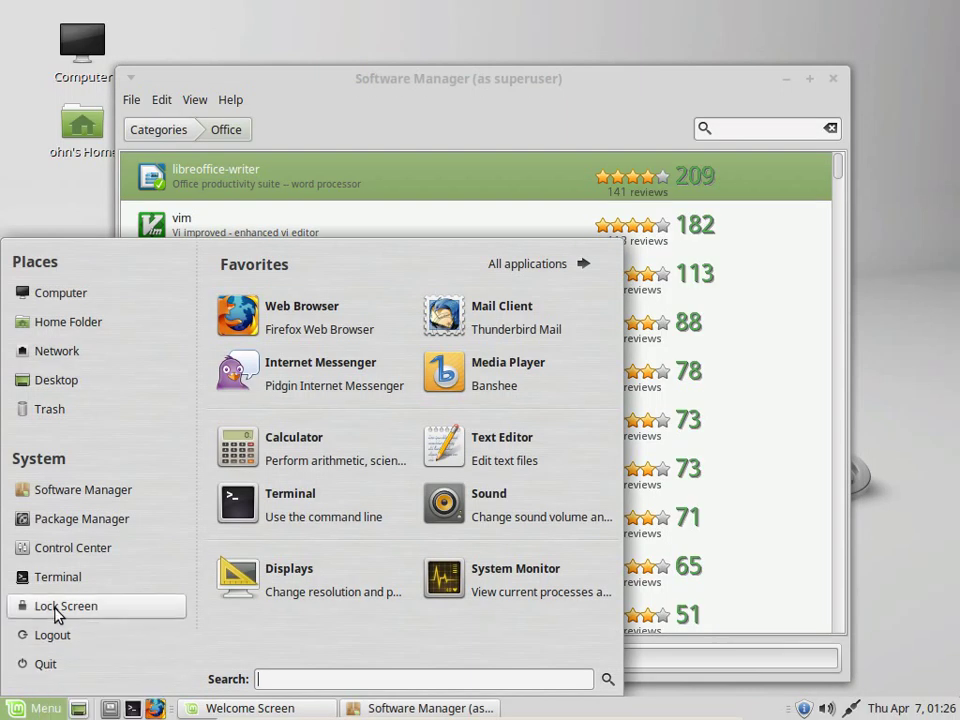
{"action": "left_click", "coordinate": [85, 490]}
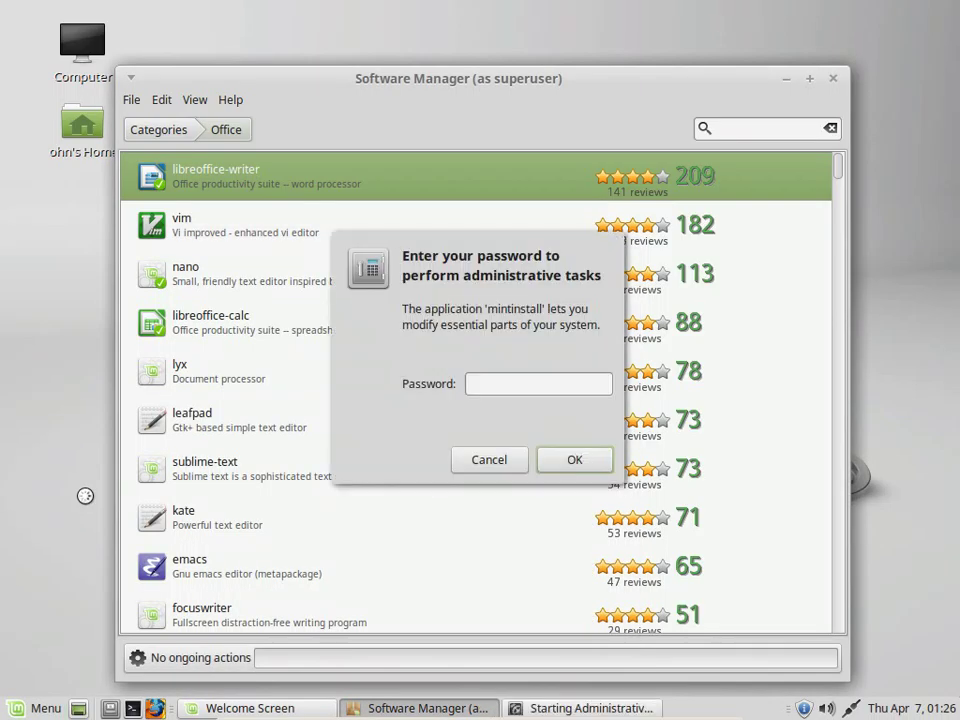
{"action": "left_click", "coordinate": [495, 462]}
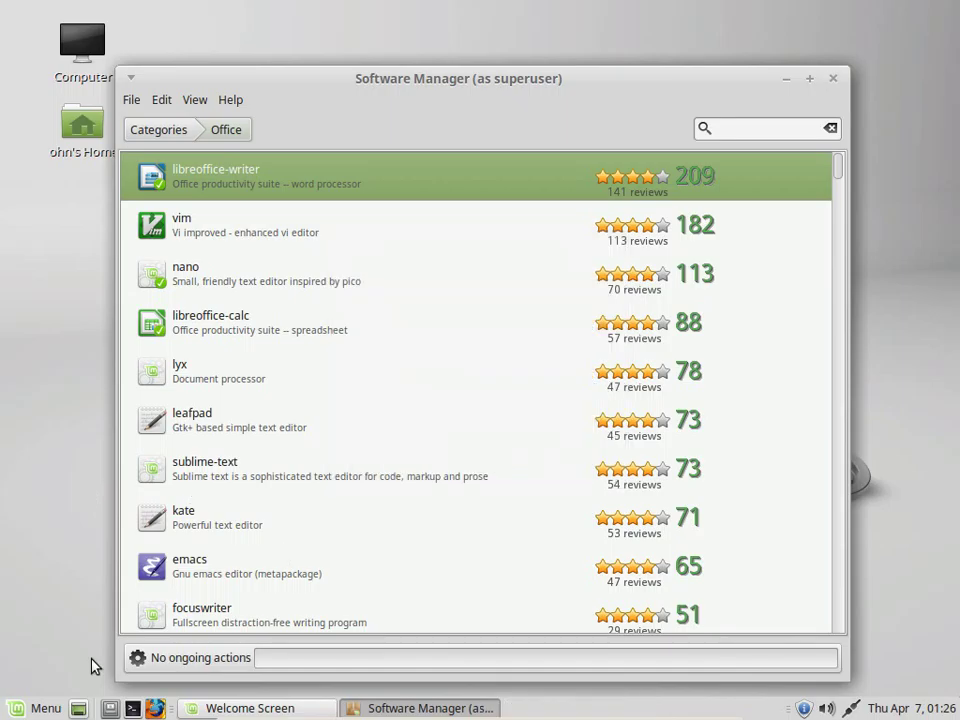
{"action": "left_click", "coordinate": [20, 704]}
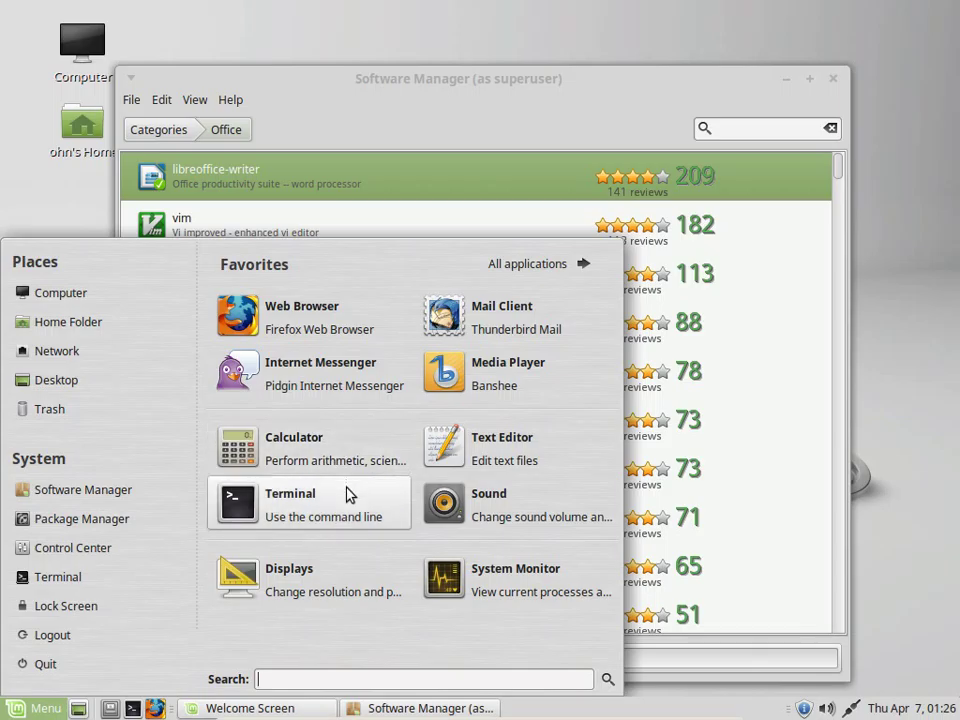
Launch System Monitor from All applications > System Tools in the Mint menu
{"action": "left_click", "coordinate": [550, 264]}
{"action": "mouse_move", "coordinate": [276, 440]}
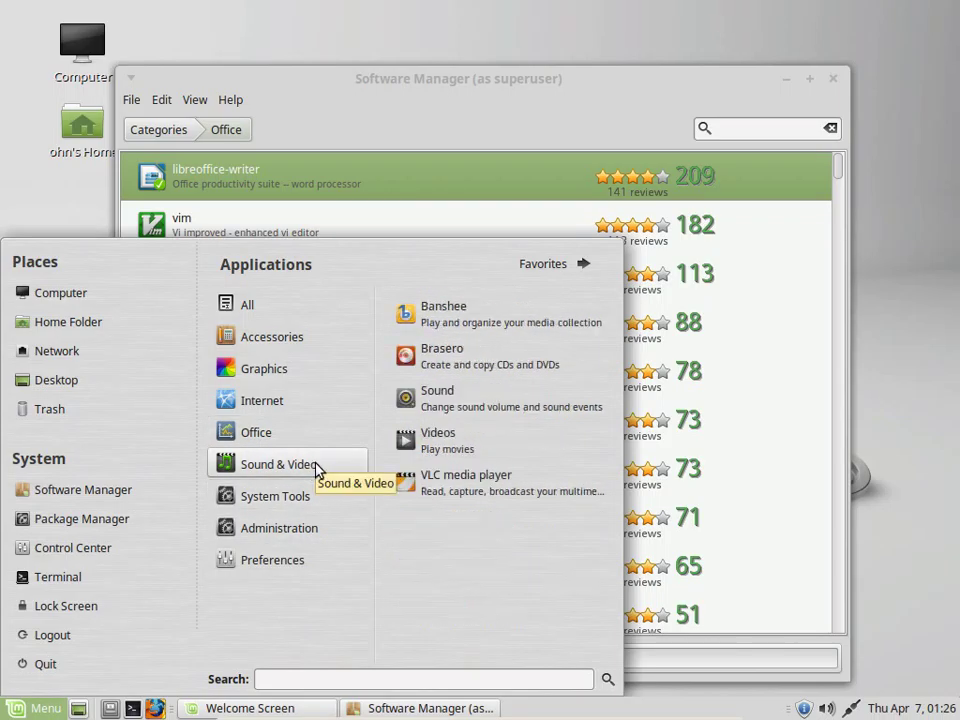
{"action": "mouse_move", "coordinate": [287, 507]}
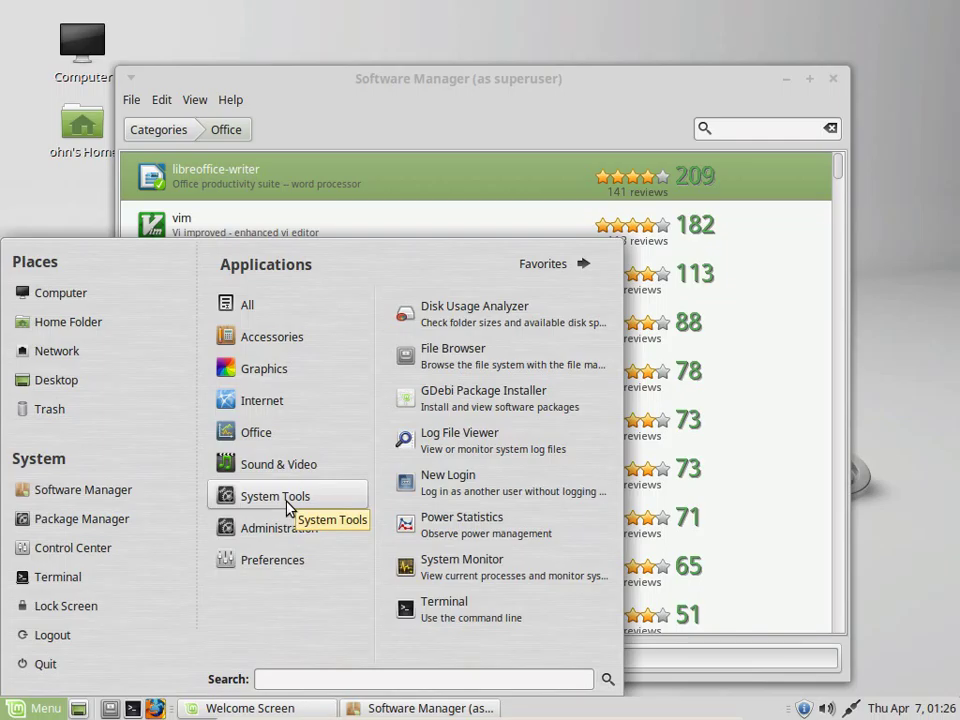
{"action": "left_click", "coordinate": [466, 578]}
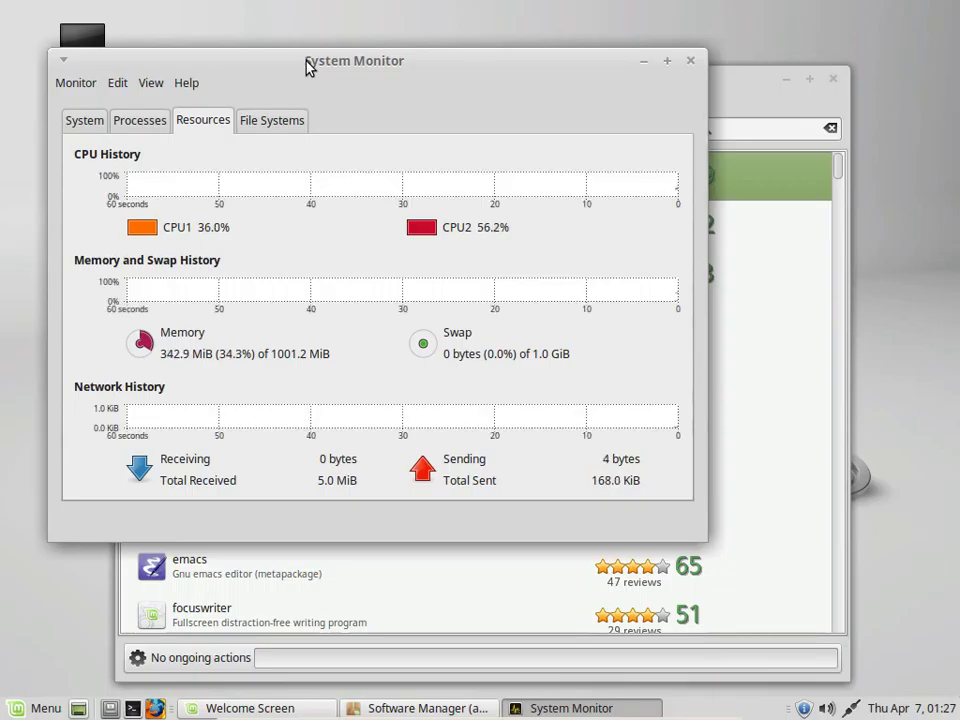
Move and maximize System Monitor, then view the running processes list
{"action": "left_click_drag", "start_coordinate": [308, 66], "coordinate": [421, 110]}
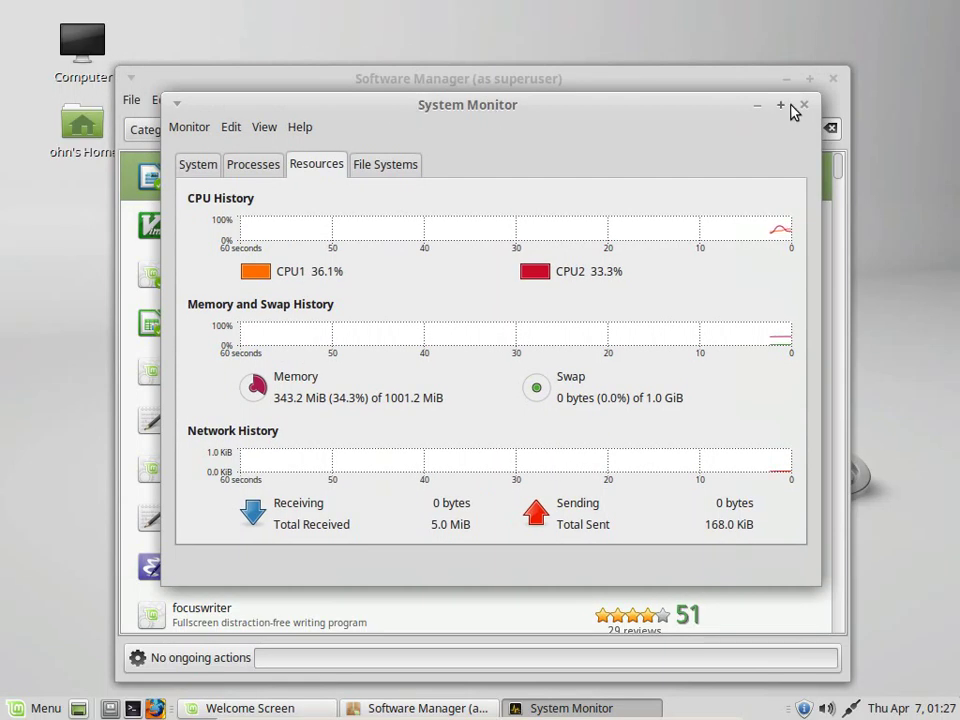
{"action": "left_click", "coordinate": [781, 106]}
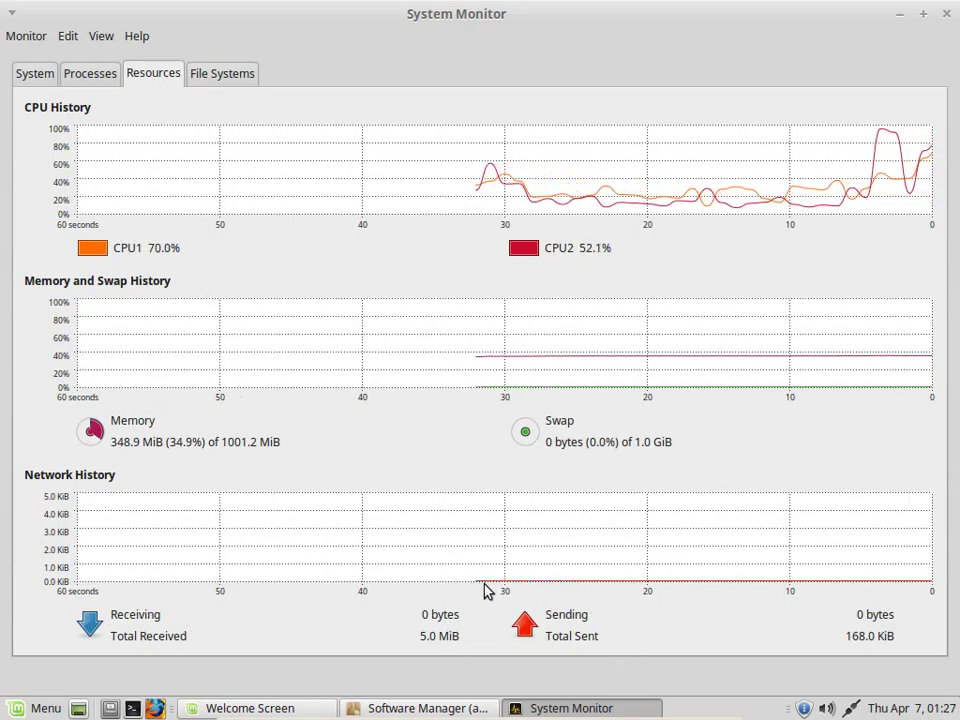
{"action": "left_click", "coordinate": [88, 75]}
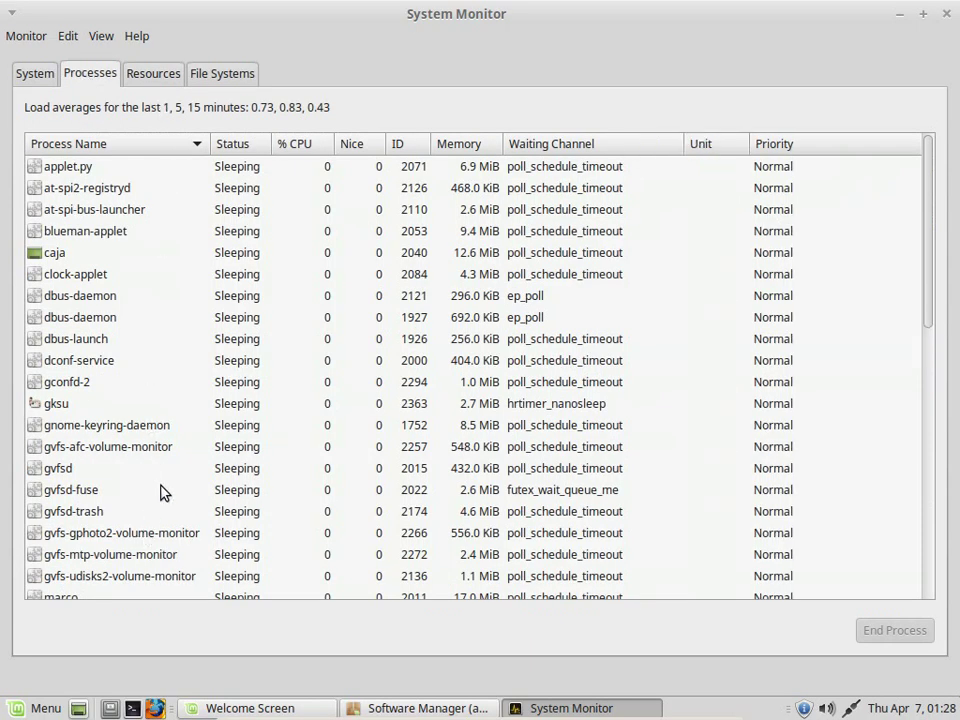
Inspect /dev/sda1 and /dev/sda5 disk usage and the system information, then close System Monitor
{"action": "left_click", "coordinate": [228, 78]}
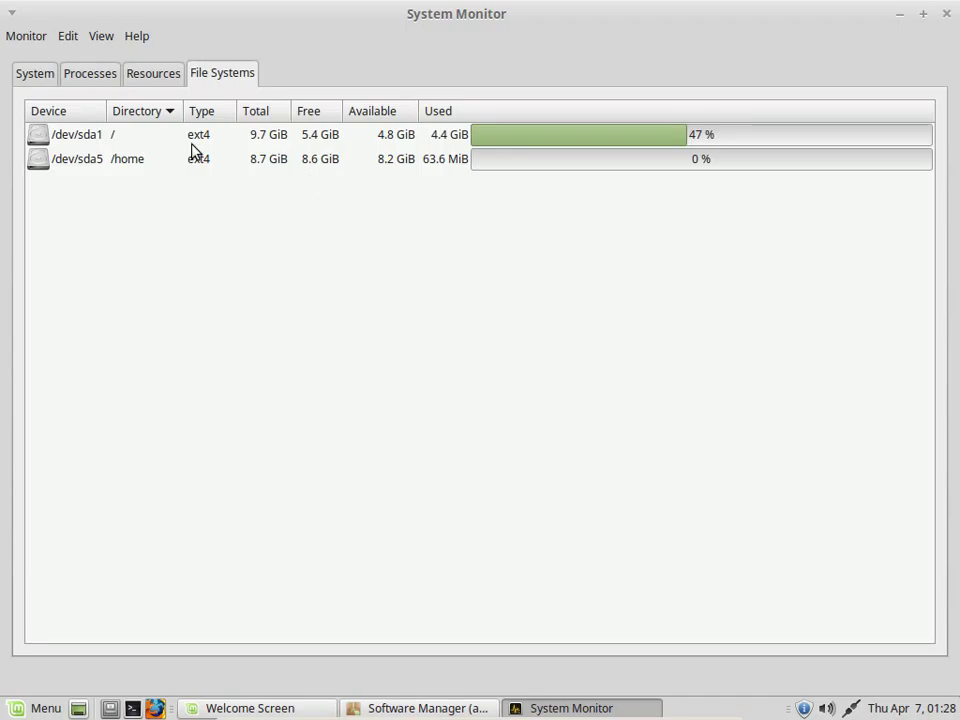
{"action": "left_click", "coordinate": [246, 136]}
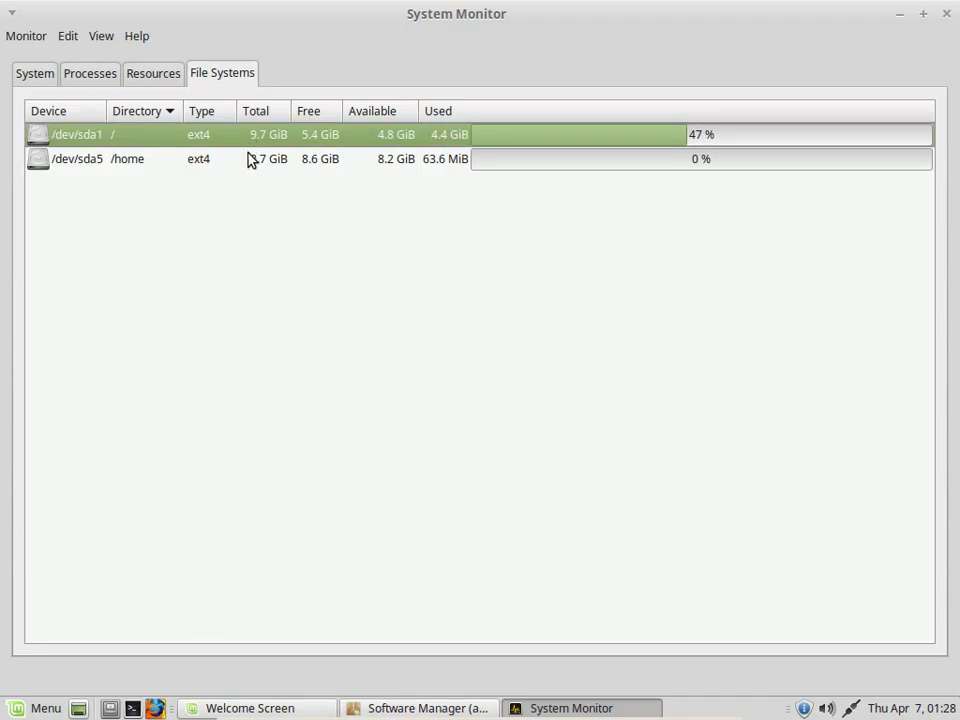
{"action": "left_click", "coordinate": [253, 163]}
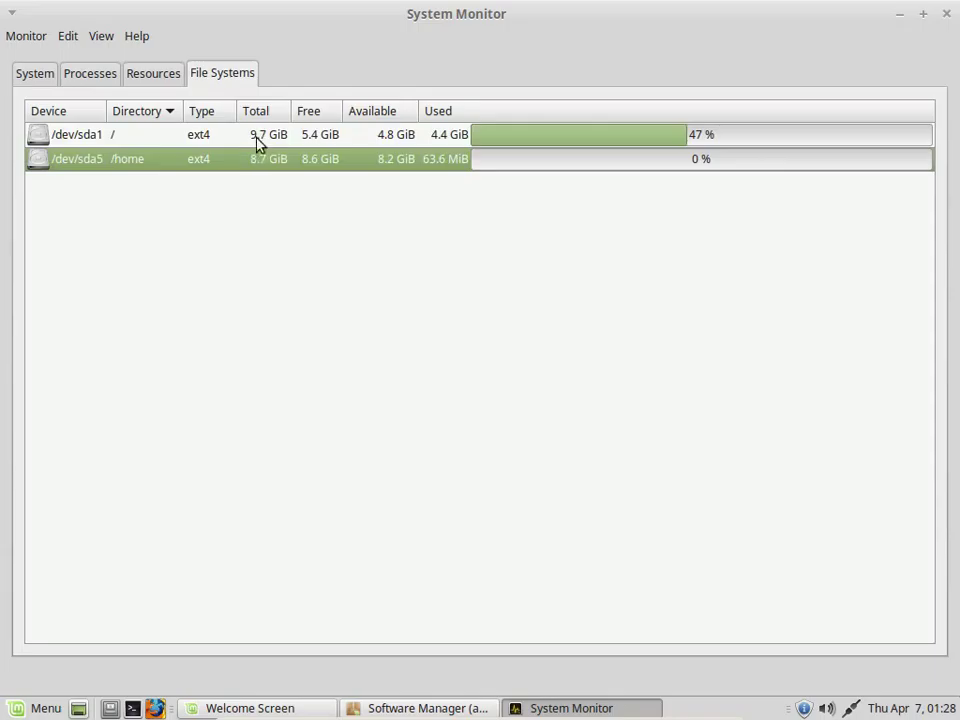
{"action": "left_click", "coordinate": [257, 135]}
{"action": "left_click", "coordinate": [280, 164]}
{"action": "left_click", "coordinate": [43, 78]}
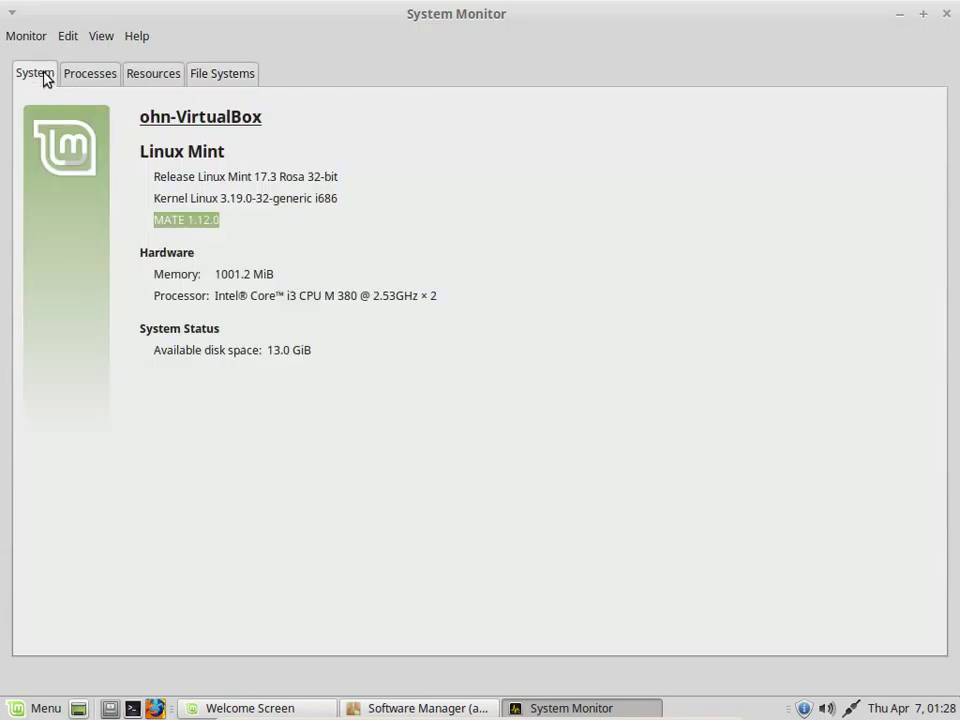
{"action": "left_click", "coordinate": [946, 14]}
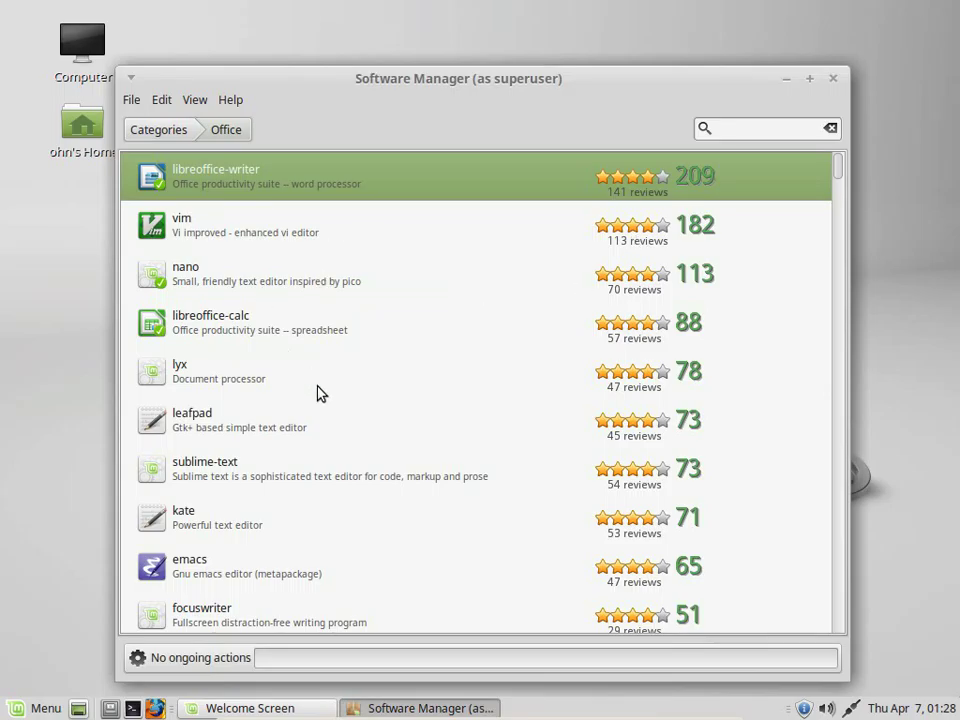
Return to the category overview and browse the Games category's packages like frozen-bubble and supertux
{"action": "scroll", "coordinate": [320, 395], "scroll_direction": "down", "scroll_amount": 7}
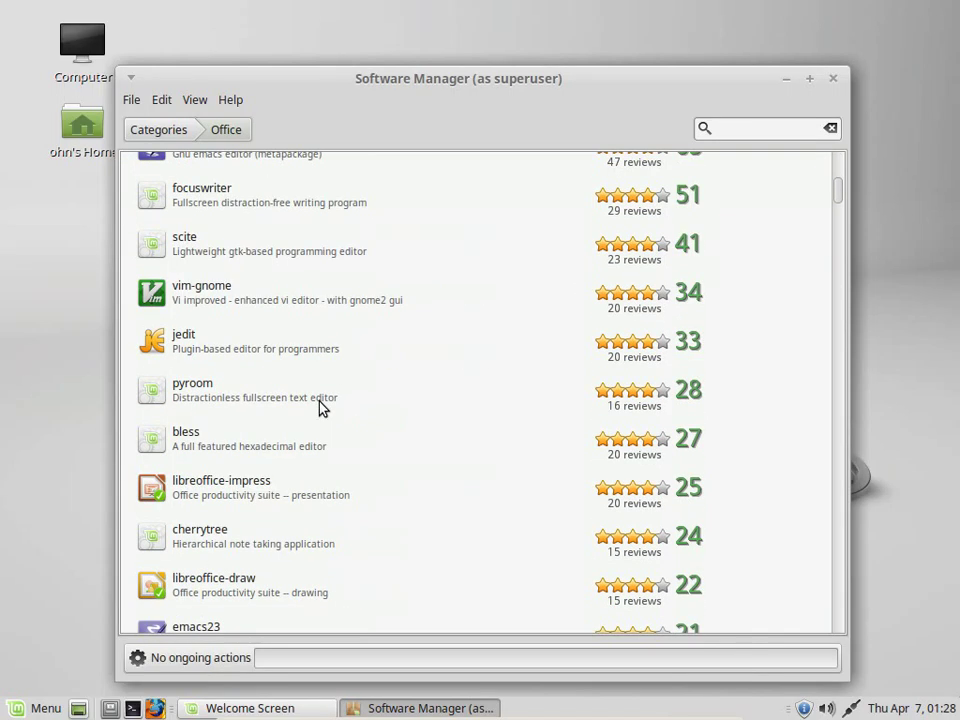
{"action": "scroll", "coordinate": [321, 411], "scroll_direction": "down", "scroll_amount": 2}
{"action": "scroll", "coordinate": [300, 350], "scroll_direction": "down", "scroll_amount": 2}
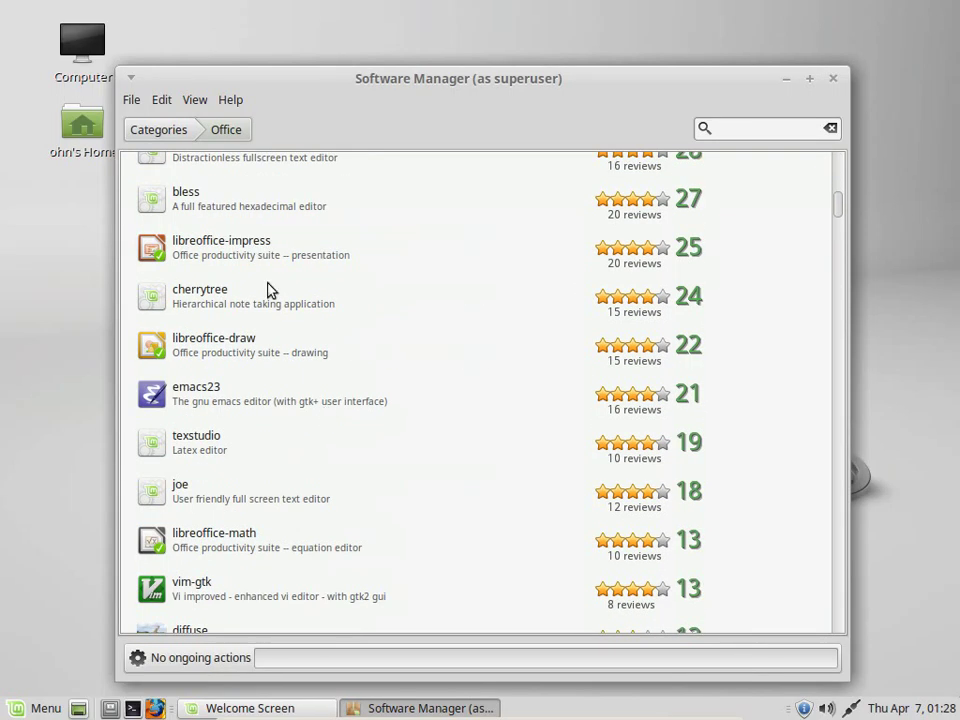
{"action": "left_click", "coordinate": [145, 130]}
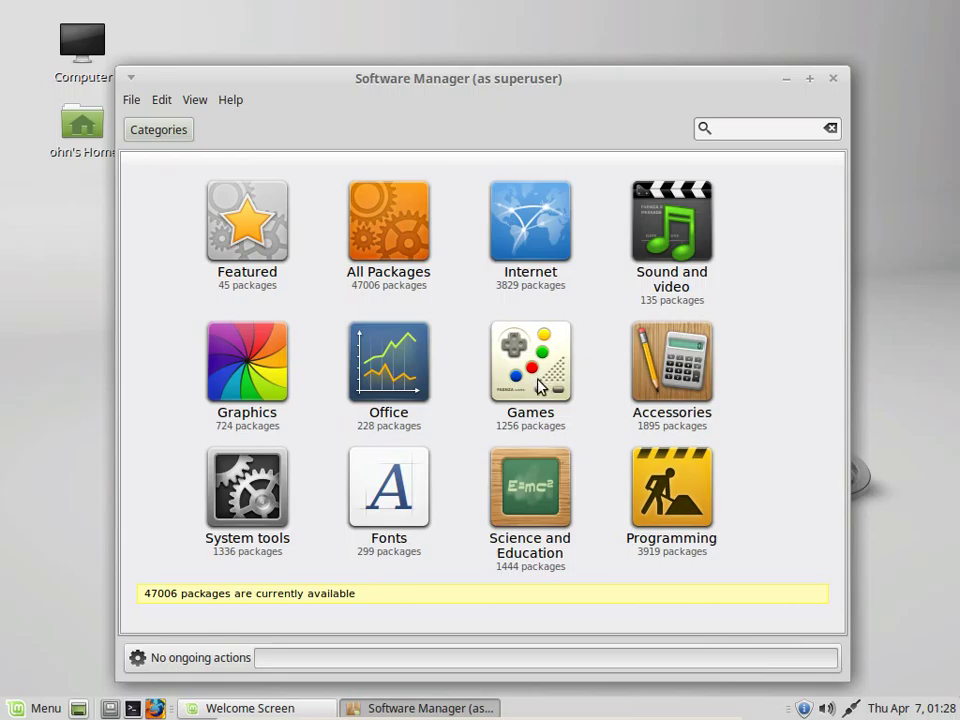
{"action": "left_click", "coordinate": [540, 383]}
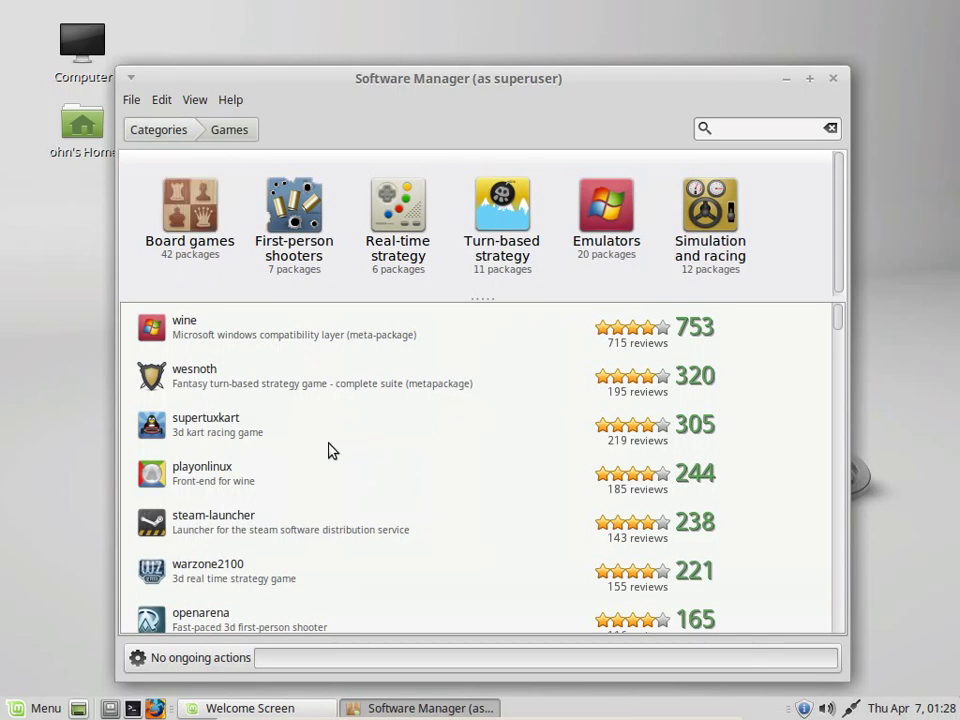
{"action": "scroll", "coordinate": [208, 410], "scroll_direction": "down", "scroll_amount": 1}
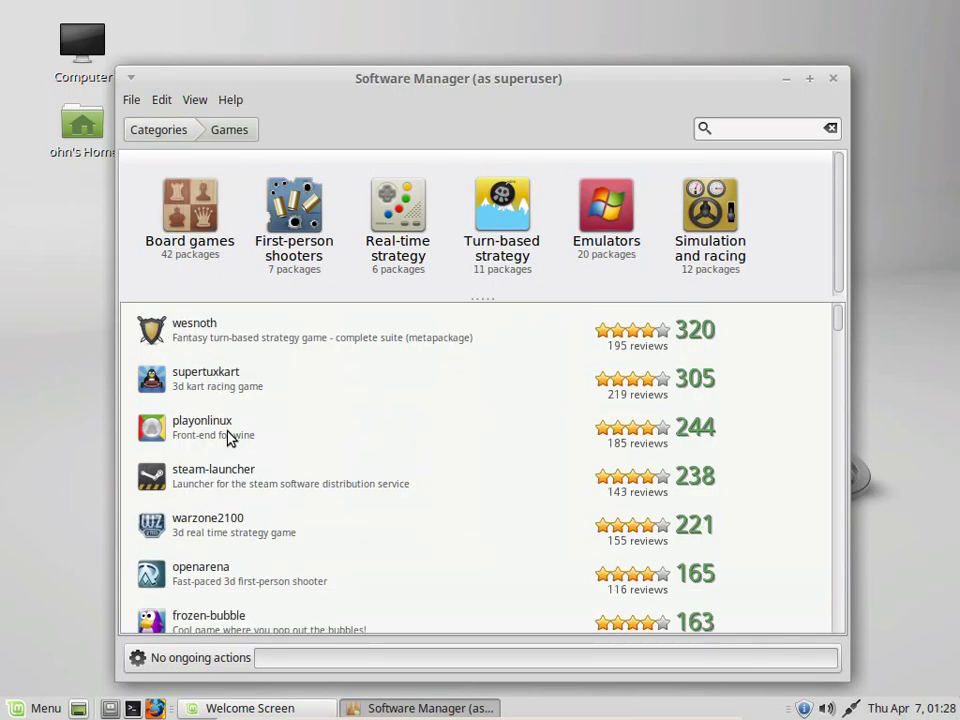
{"action": "scroll", "coordinate": [235, 445], "scroll_direction": "down", "scroll_amount": 3}
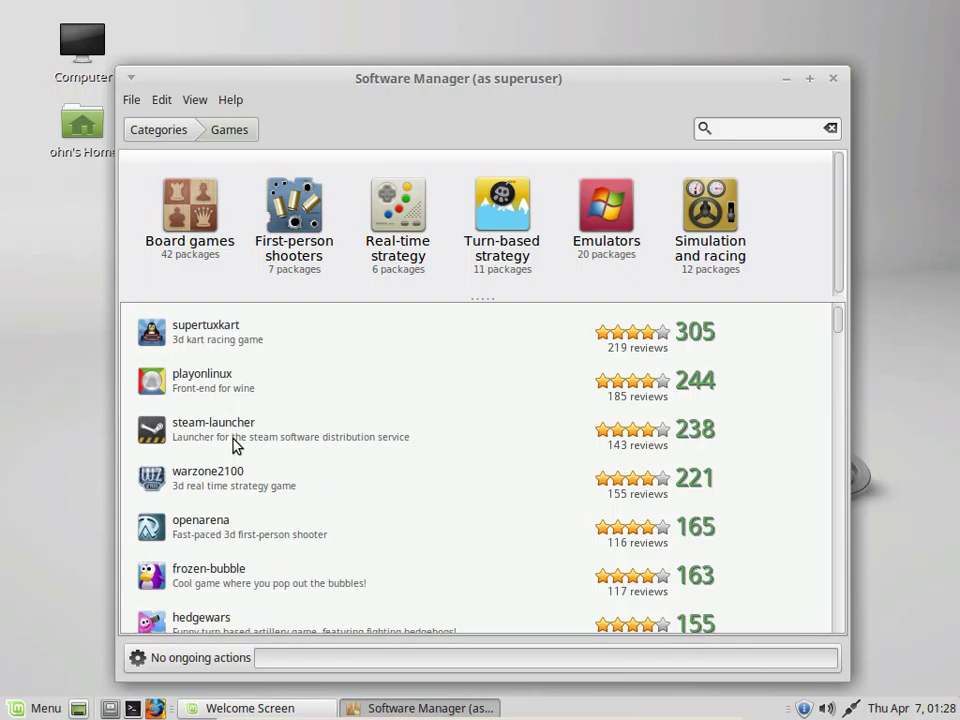
{"action": "scroll", "coordinate": [235, 445], "scroll_direction": "down", "scroll_amount": 1}
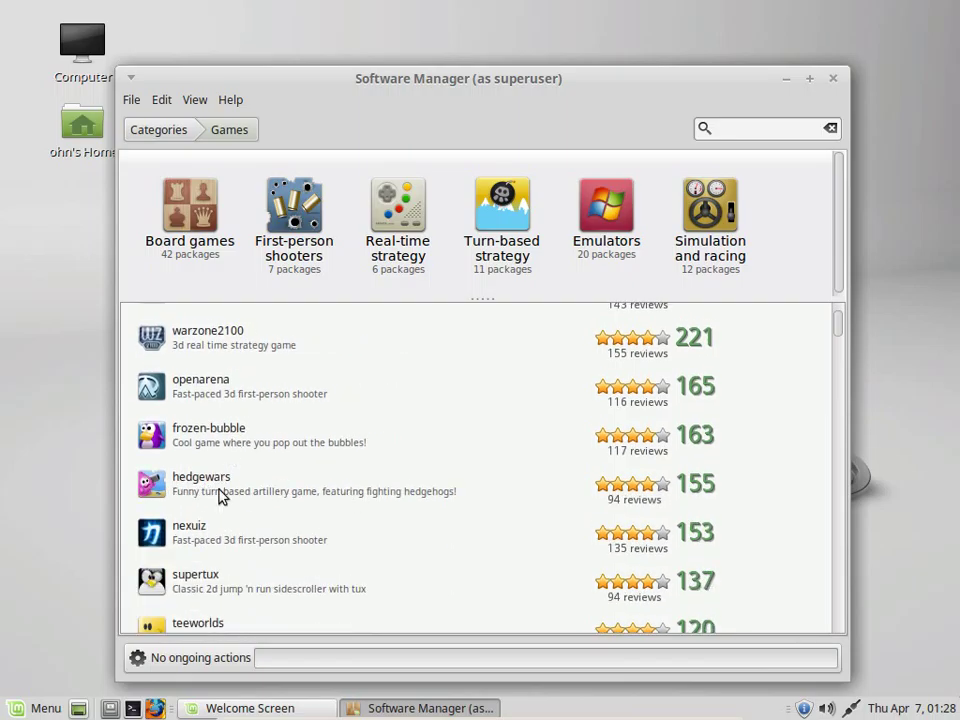
{"action": "scroll", "coordinate": [234, 512], "scroll_direction": "down", "scroll_amount": 1}
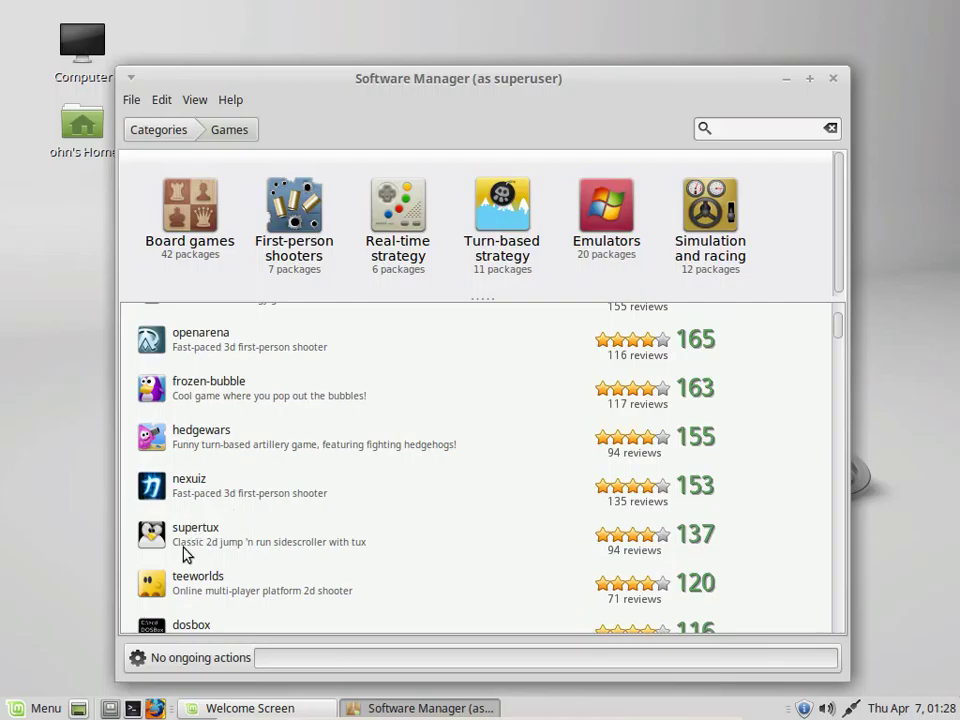
{"action": "scroll", "coordinate": [196, 543], "scroll_direction": "down", "scroll_amount": 1}
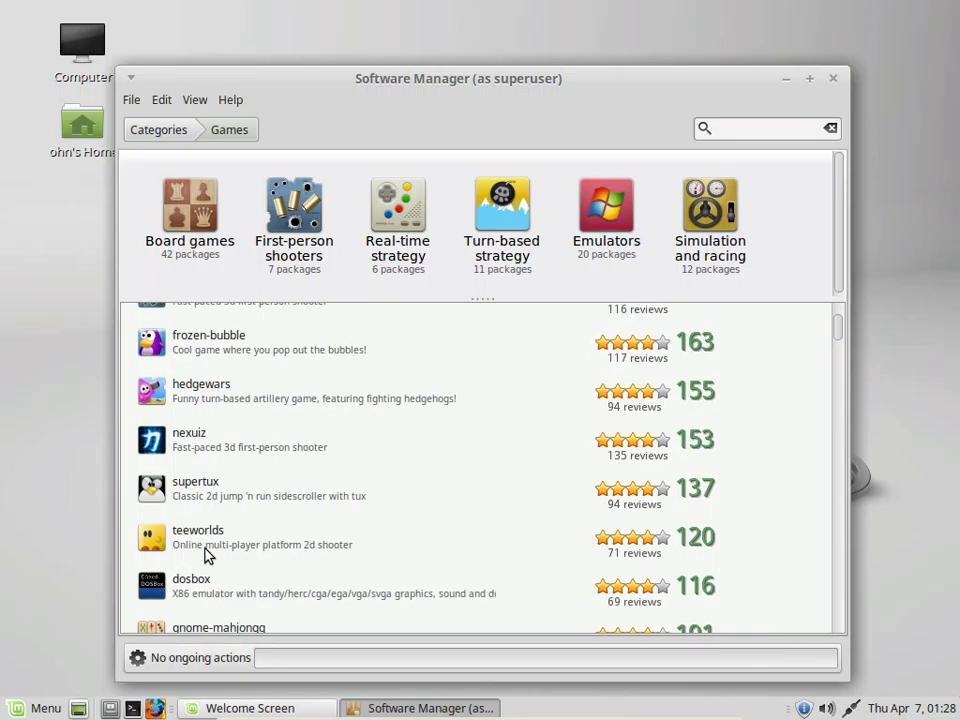
Select supertux in the Games package list
{"action": "left_click", "coordinate": [198, 497]}
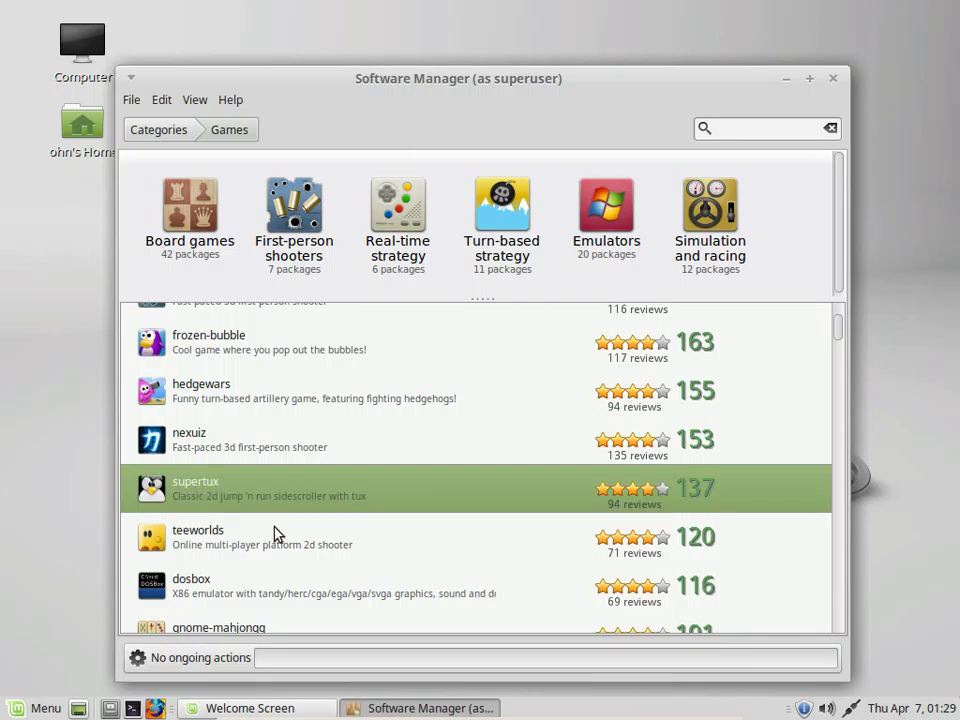
{"action": "scroll", "coordinate": [276, 534], "scroll_direction": "down", "scroll_amount": 1}
{"action": "scroll", "coordinate": [198, 505], "scroll_direction": "down", "scroll_amount": 5}
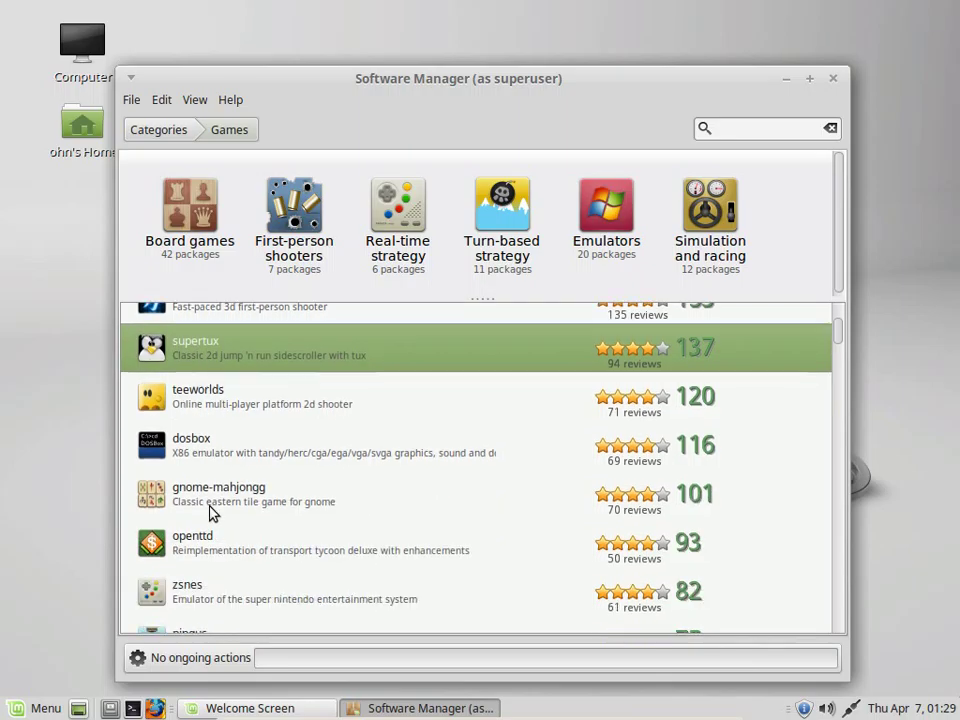
{"action": "scroll", "coordinate": [212, 519], "scroll_direction": "down", "scroll_amount": 4}
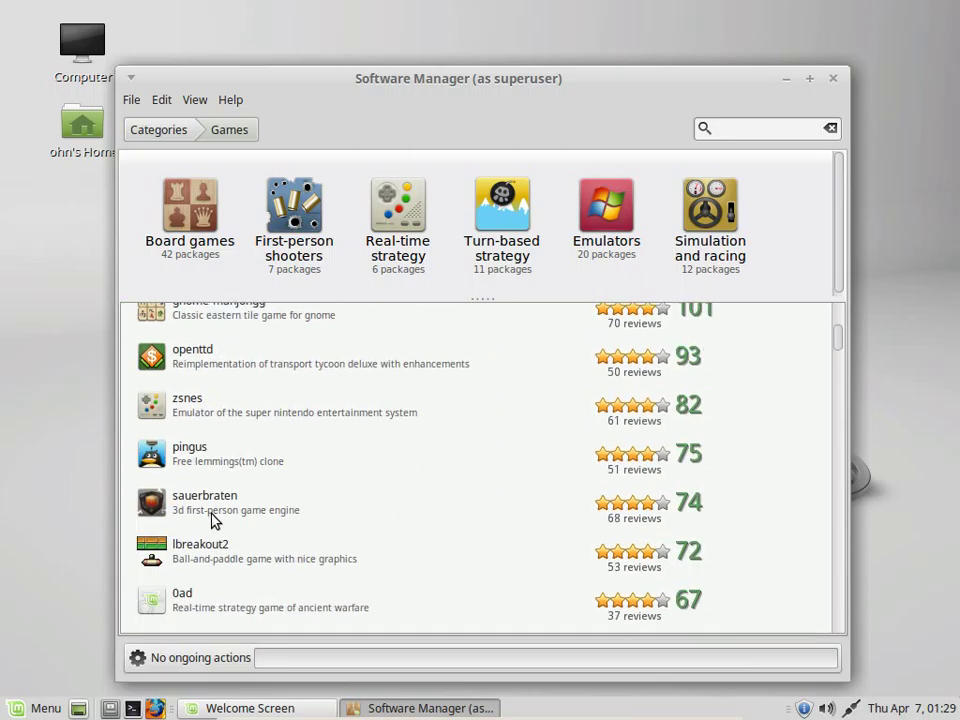
{"action": "scroll", "coordinate": [212, 517], "scroll_direction": "up", "scroll_amount": 5}
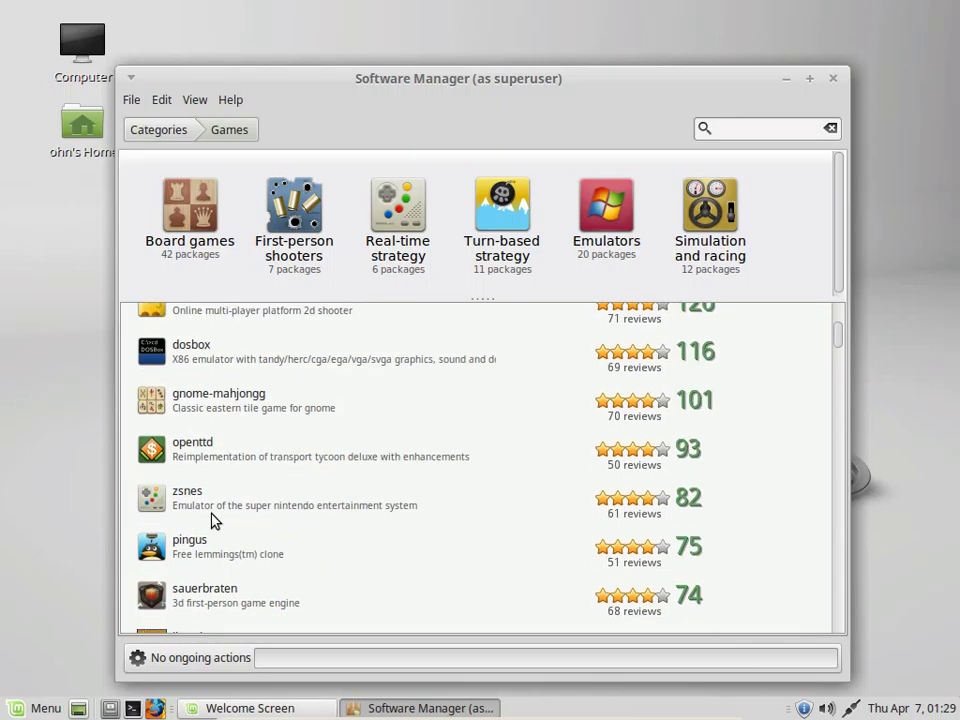
{"action": "scroll", "coordinate": [212, 517], "scroll_direction": "down", "scroll_amount": 6}
{"action": "scroll", "coordinate": [212, 519], "scroll_direction": "down", "scroll_amount": 6}
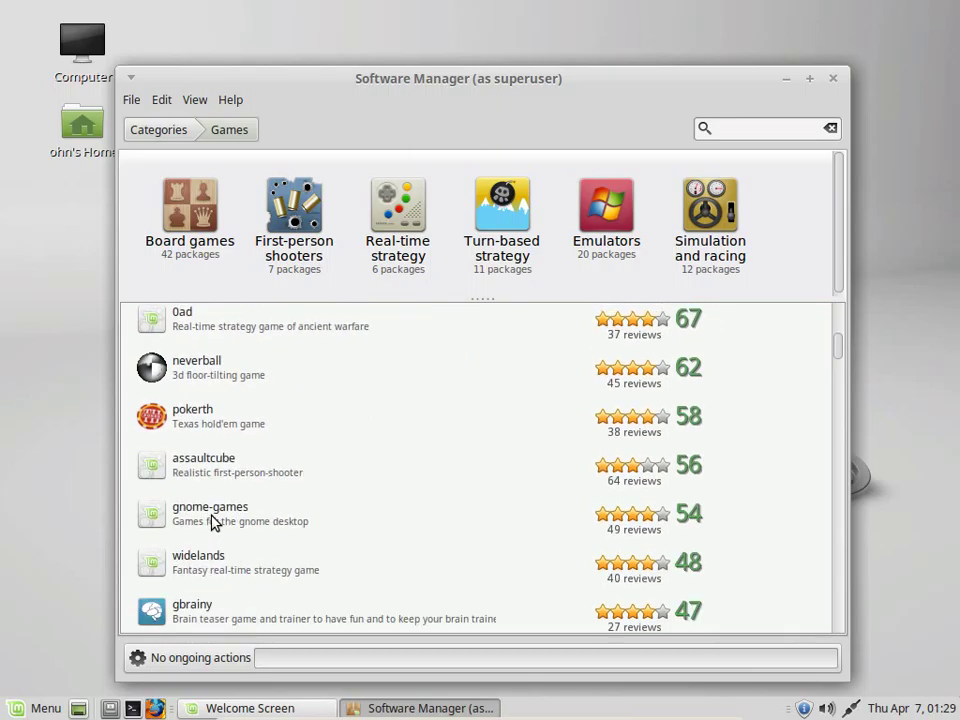
{"action": "scroll", "coordinate": [212, 519], "scroll_direction": "down", "scroll_amount": 3}
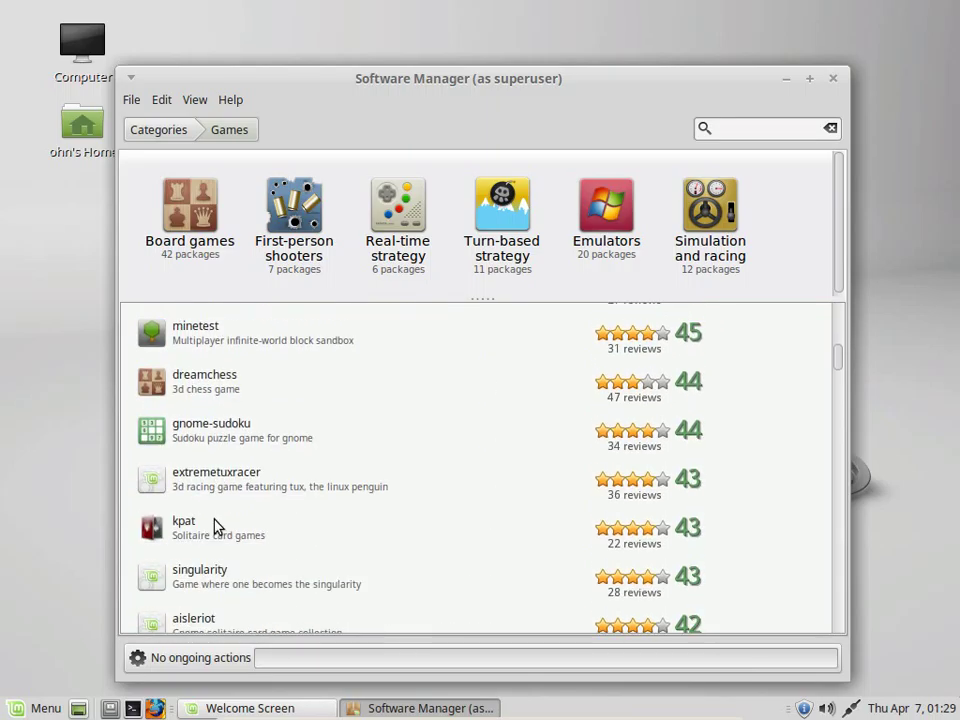
{"action": "scroll", "coordinate": [213, 533], "scroll_direction": "up", "scroll_amount": 14}
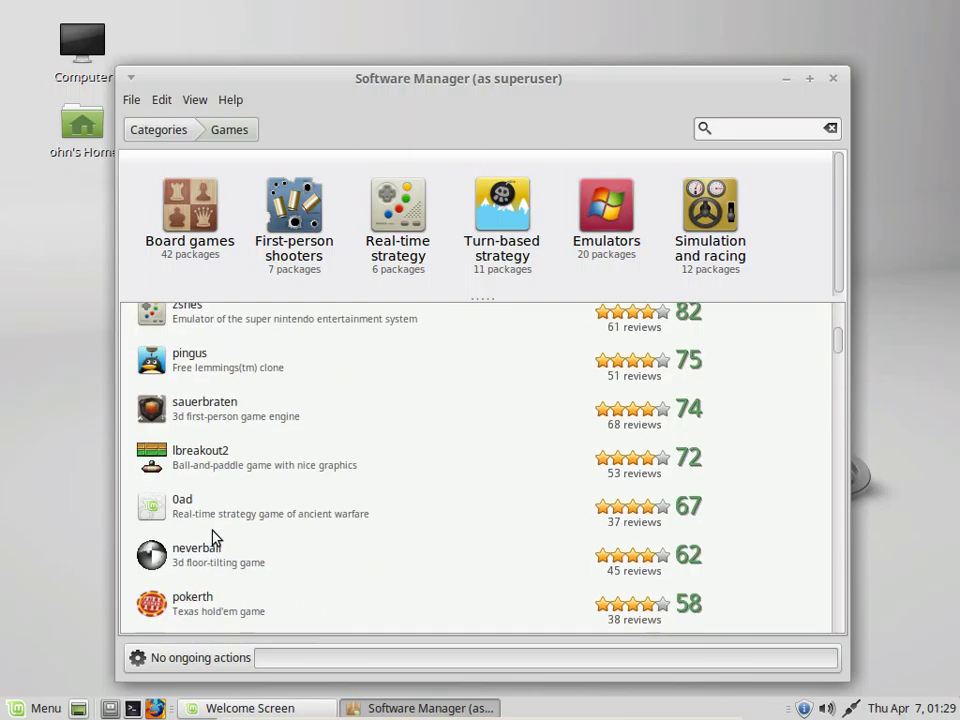
{"action": "scroll", "coordinate": [213, 538], "scroll_direction": "up", "scroll_amount": 4}
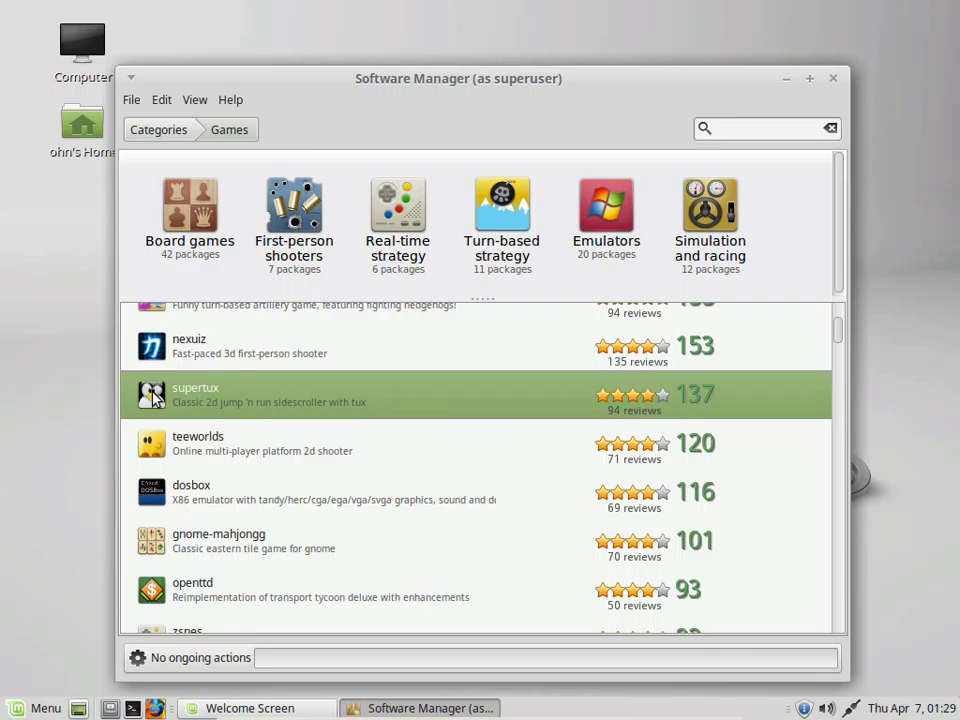
Open the supertux package page and start its installation
{"action": "key", "text": "Return"}
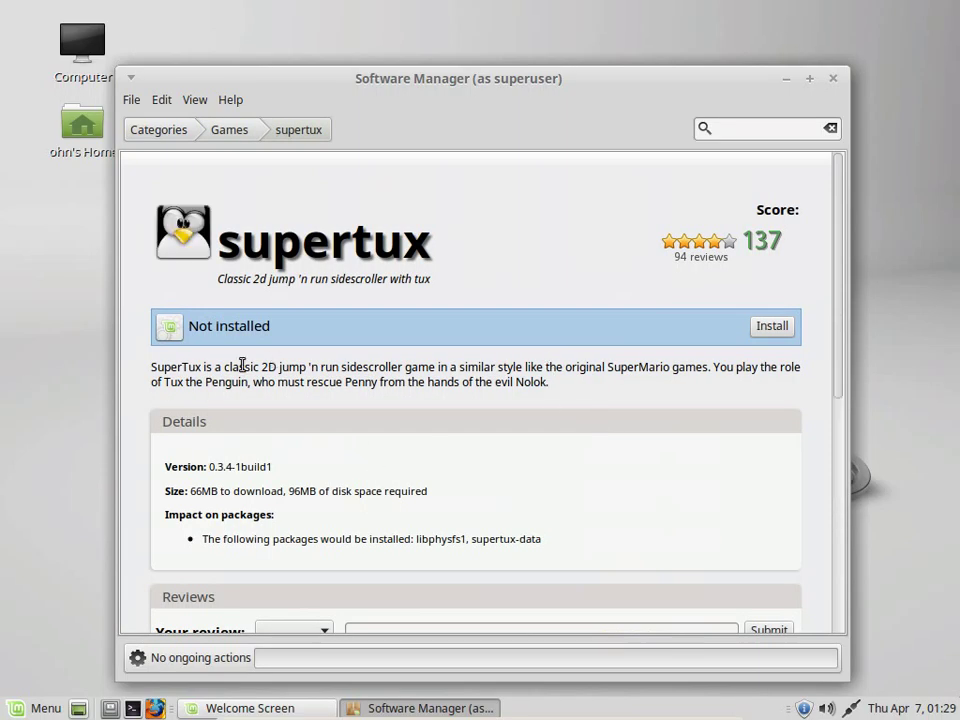
{"action": "scroll", "coordinate": [381, 508], "scroll_direction": "down", "scroll_amount": 2}
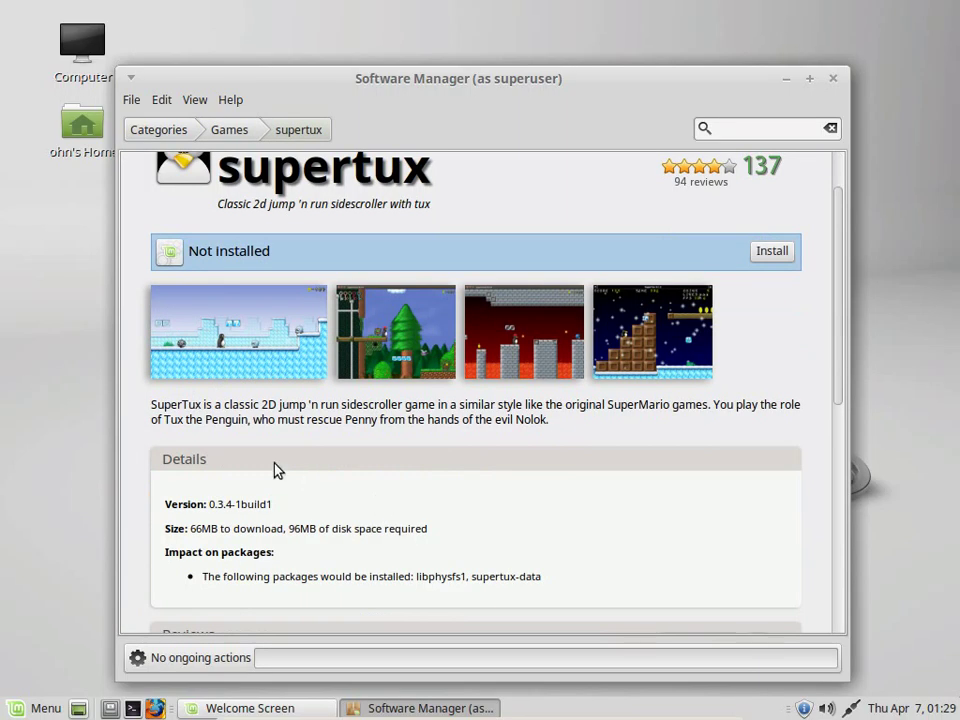
{"action": "scroll", "coordinate": [465, 470], "scroll_direction": "down", "scroll_amount": 3}
{"action": "scroll", "coordinate": [459, 549], "scroll_direction": "up", "scroll_amount": 3}
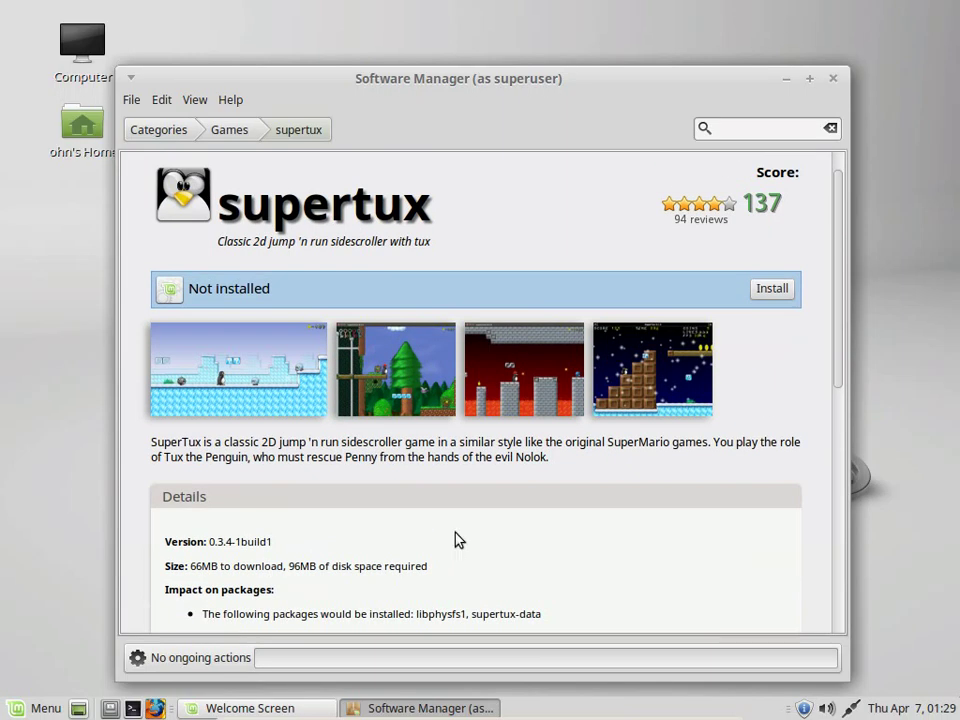
{"action": "left_click", "coordinate": [772, 290]}
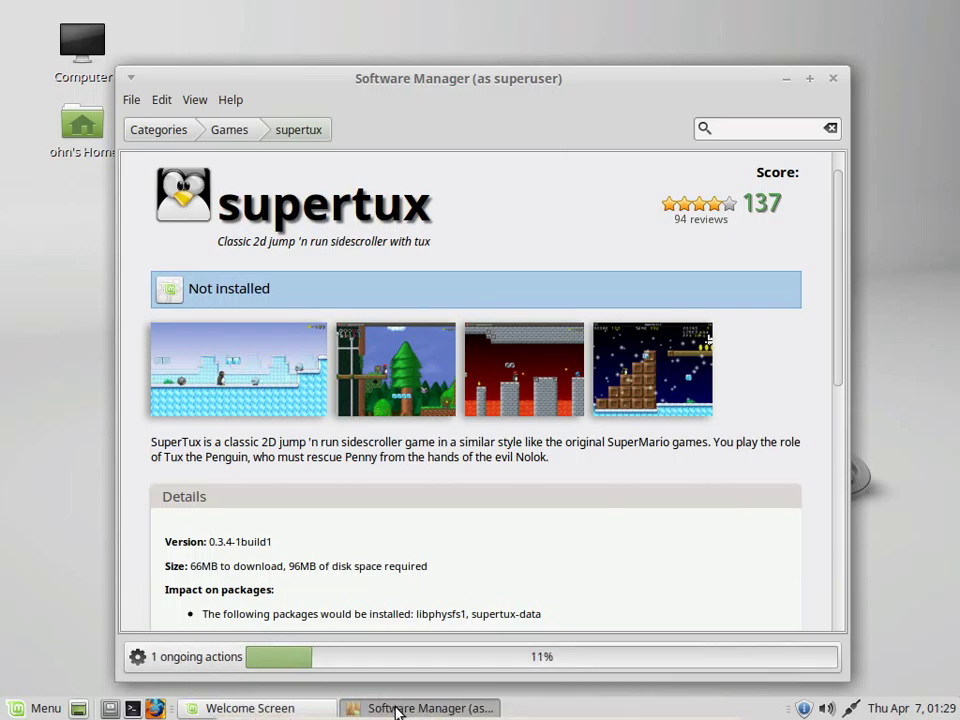
Minimize both the Software Manager and the Welcome Screen windows
{"action": "left_click", "coordinate": [396, 710]}
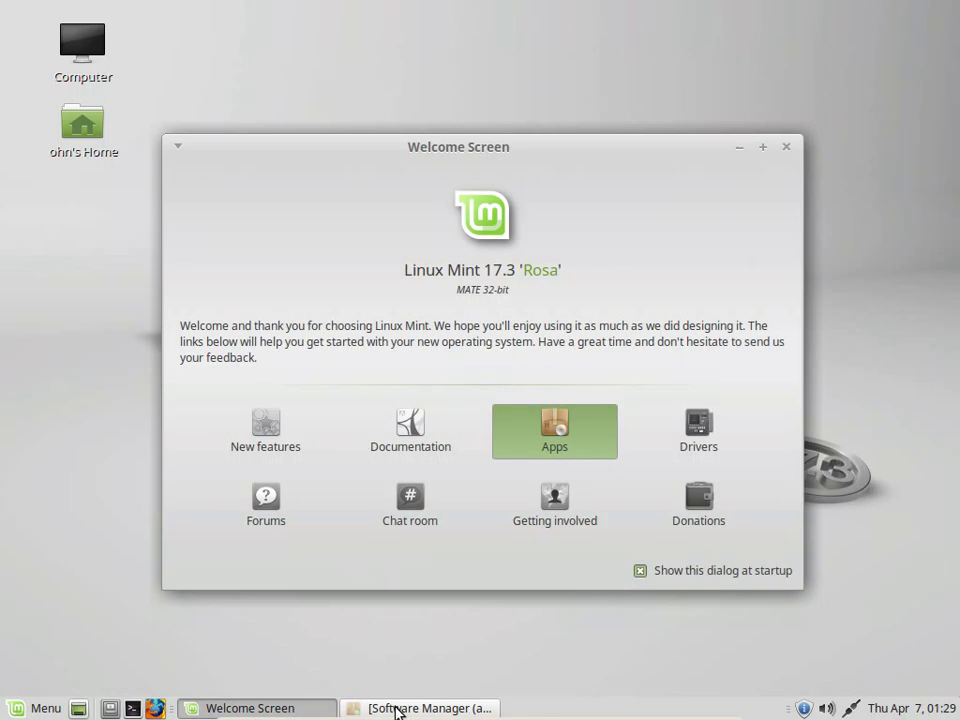
{"action": "left_click", "coordinate": [740, 148]}
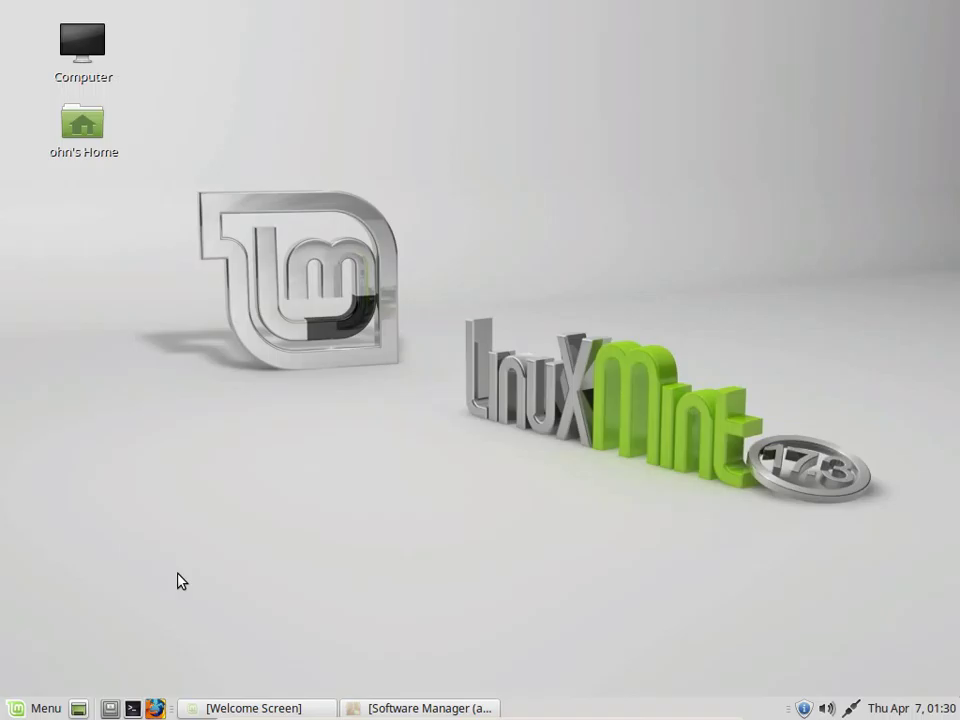
Launch a terminal and minimize it, briefly restoring then re-hiding the Welcome Screen
{"action": "left_click", "coordinate": [132, 708]}
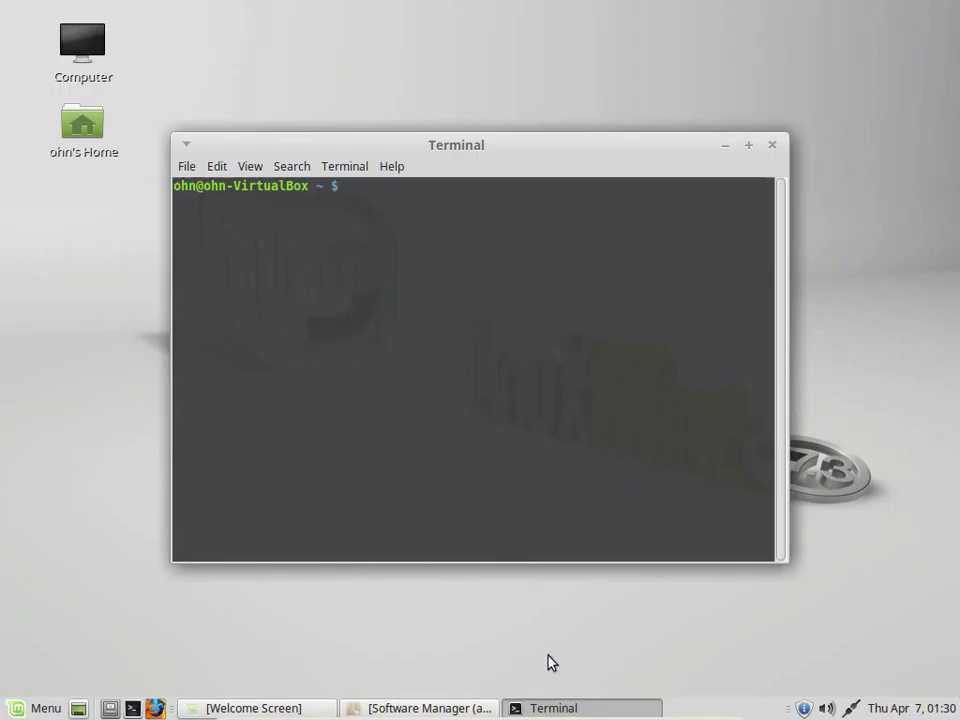
{"action": "left_click", "coordinate": [567, 711]}
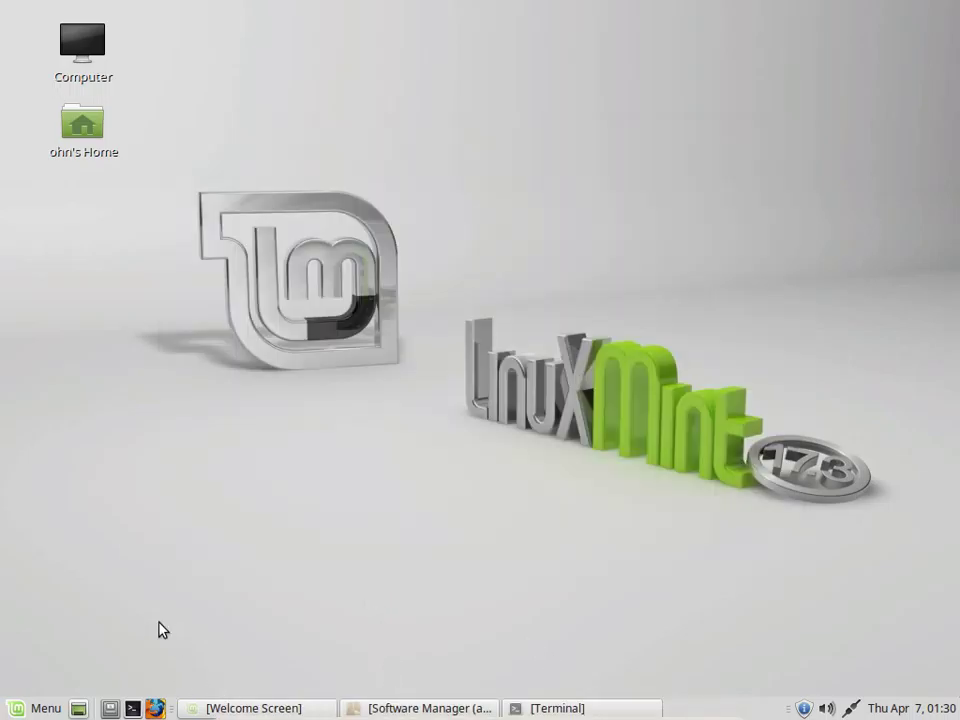
{"action": "left_click", "coordinate": [268, 710]}
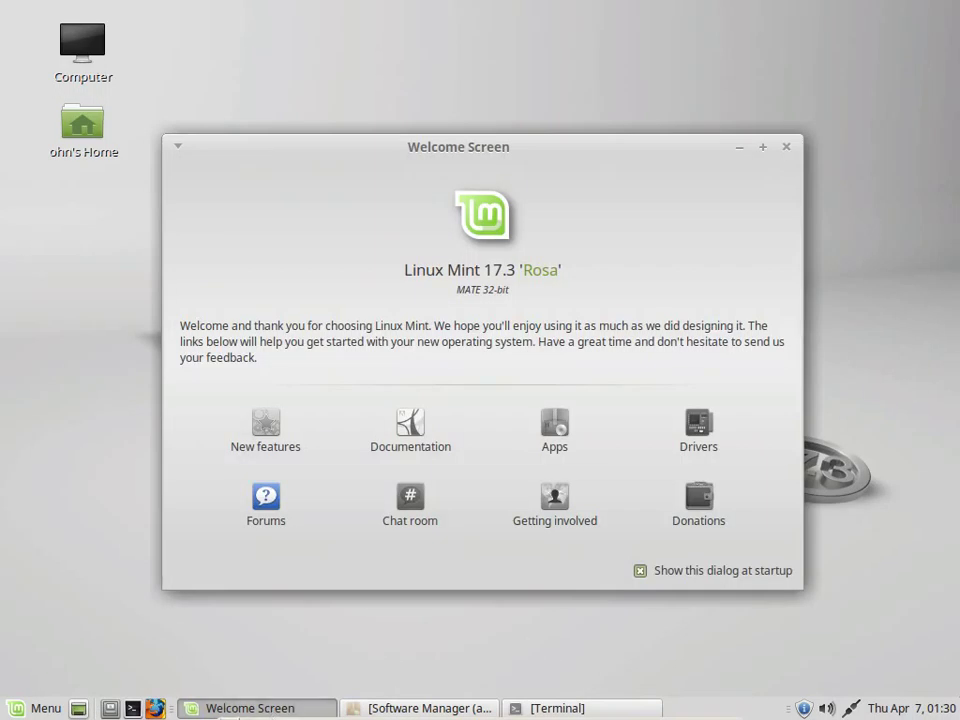
{"action": "left_click", "coordinate": [268, 710]}
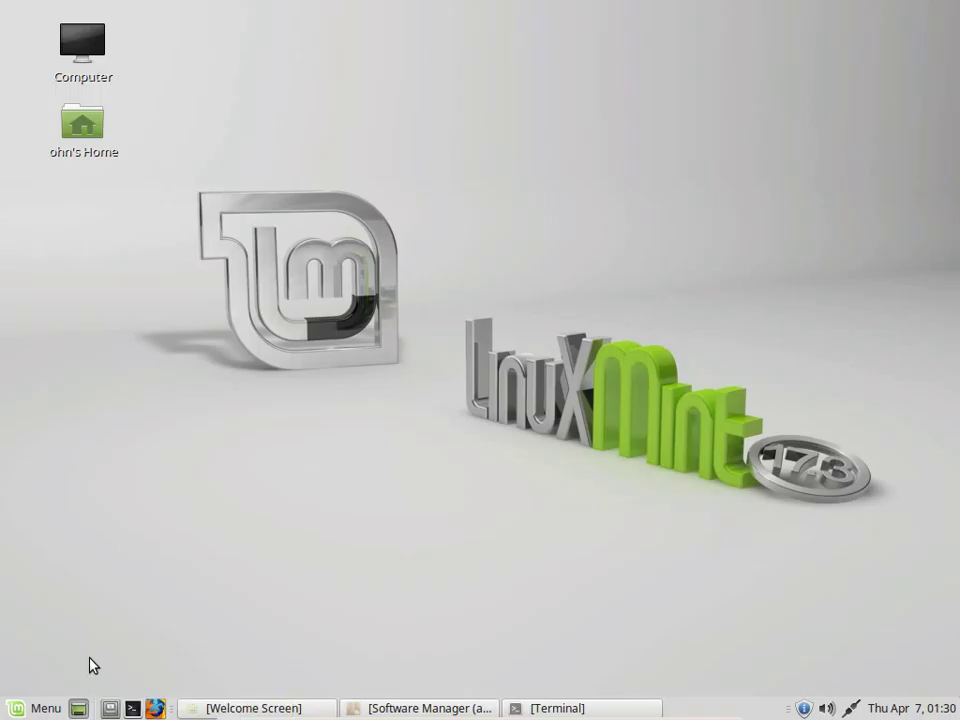
Restore Software Manager to confirm SuperTux is at 40%, then minimize it again
{"action": "left_click", "coordinate": [452, 710]}
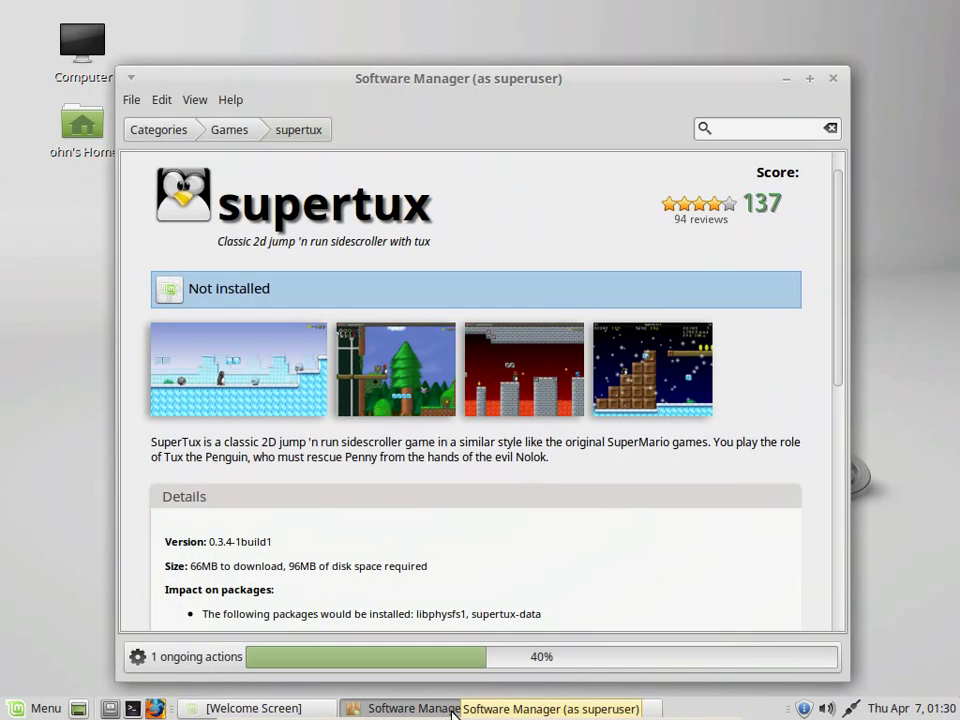
{"action": "left_click", "coordinate": [452, 710]}
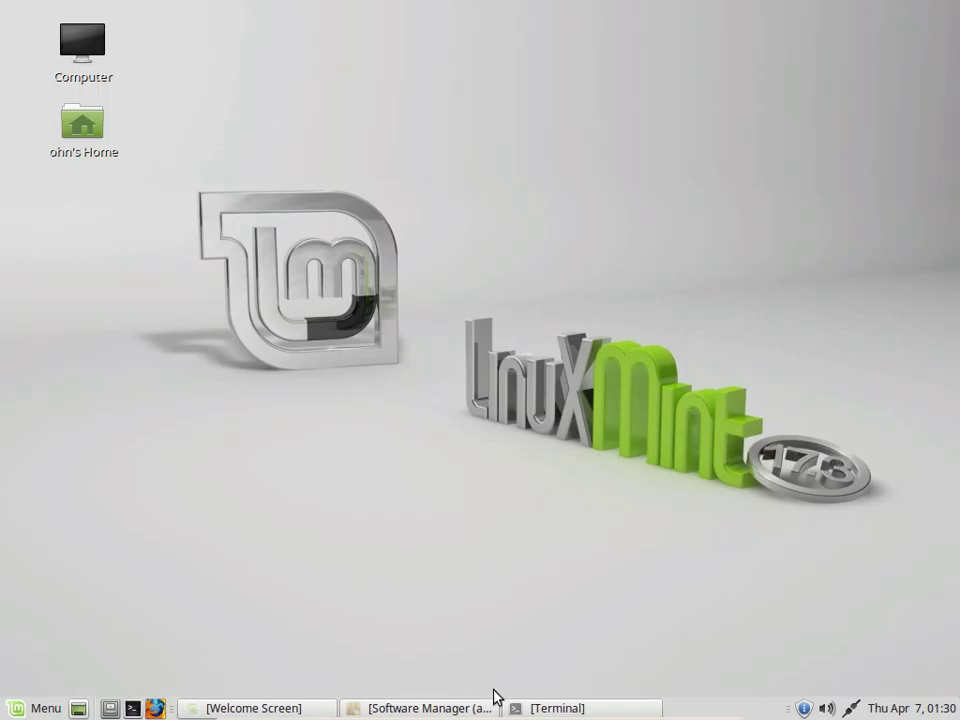
{"action": "mouse_move", "coordinate": [78, 710]}
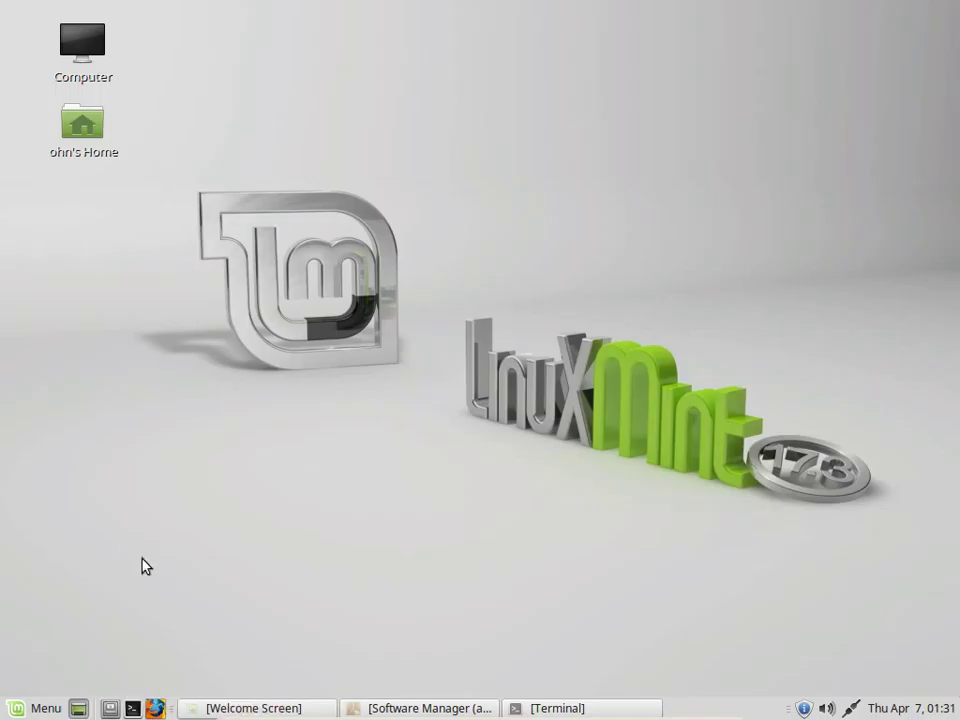
Open the Home folder from its desktop icon's context menu and maximize the Caja window
{"action": "left_click", "coordinate": [90, 140]}
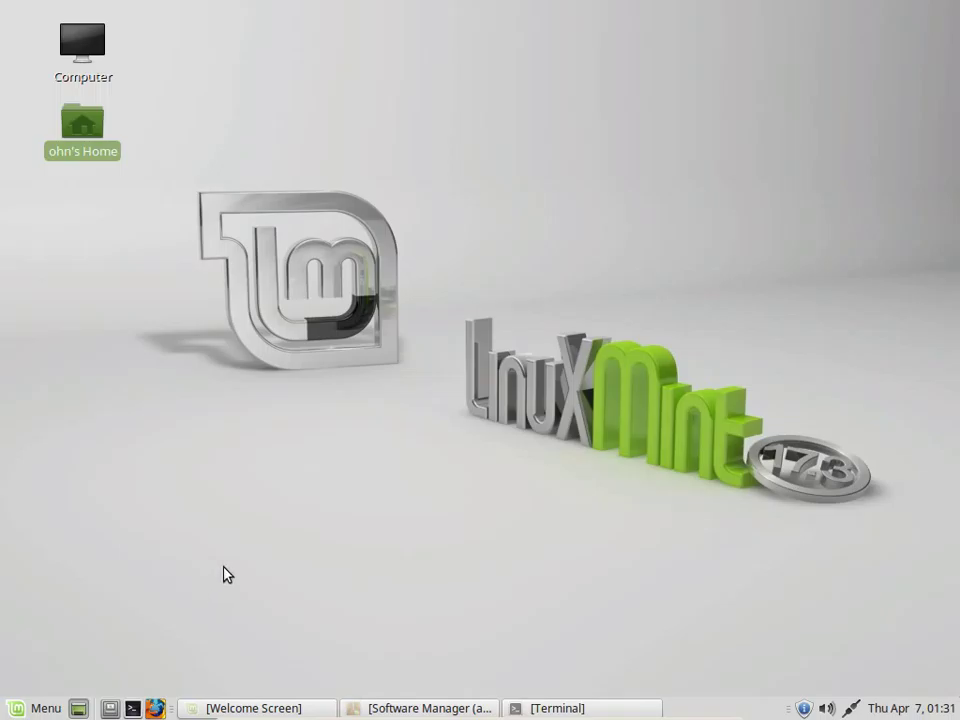
{"action": "left_click", "coordinate": [225, 573]}
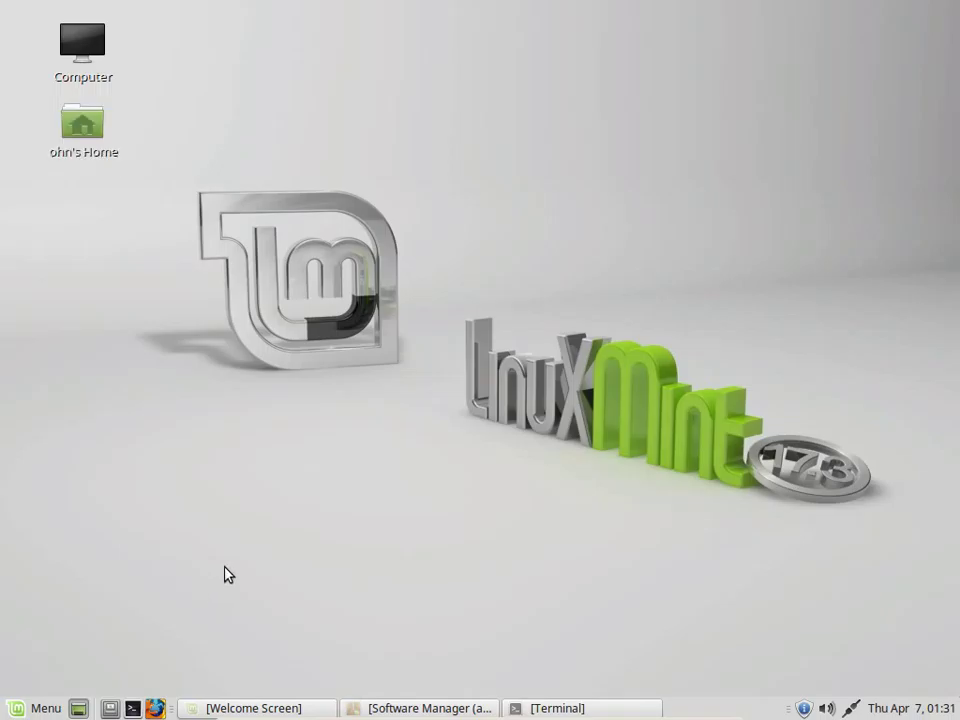
{"action": "right_click", "coordinate": [91, 121]}
{"action": "left_click", "coordinate": [128, 140]}
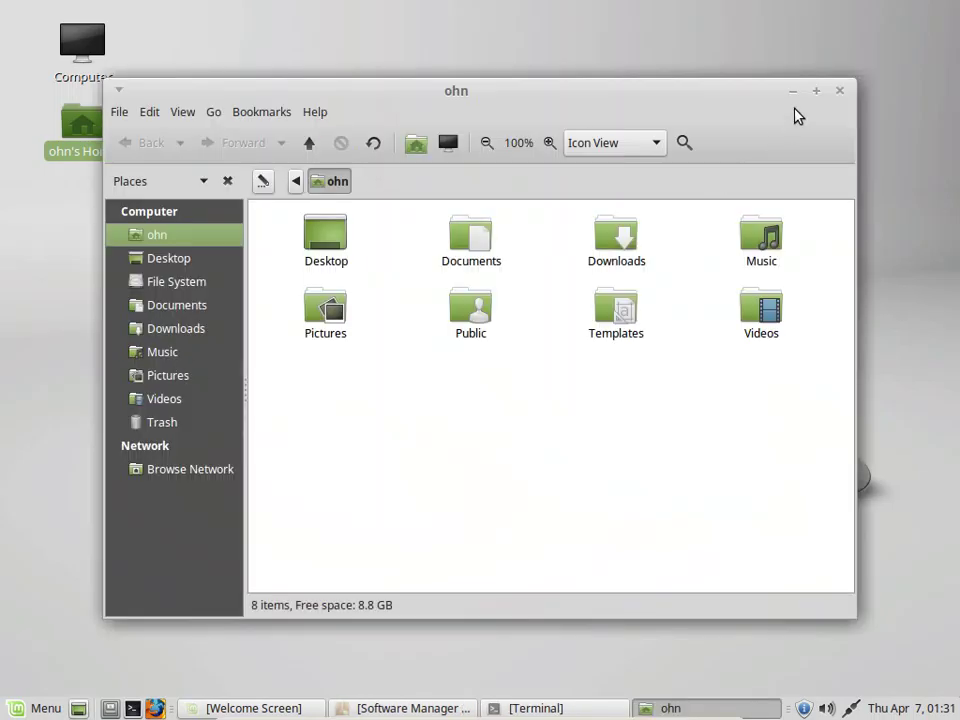
{"action": "left_click", "coordinate": [817, 92]}
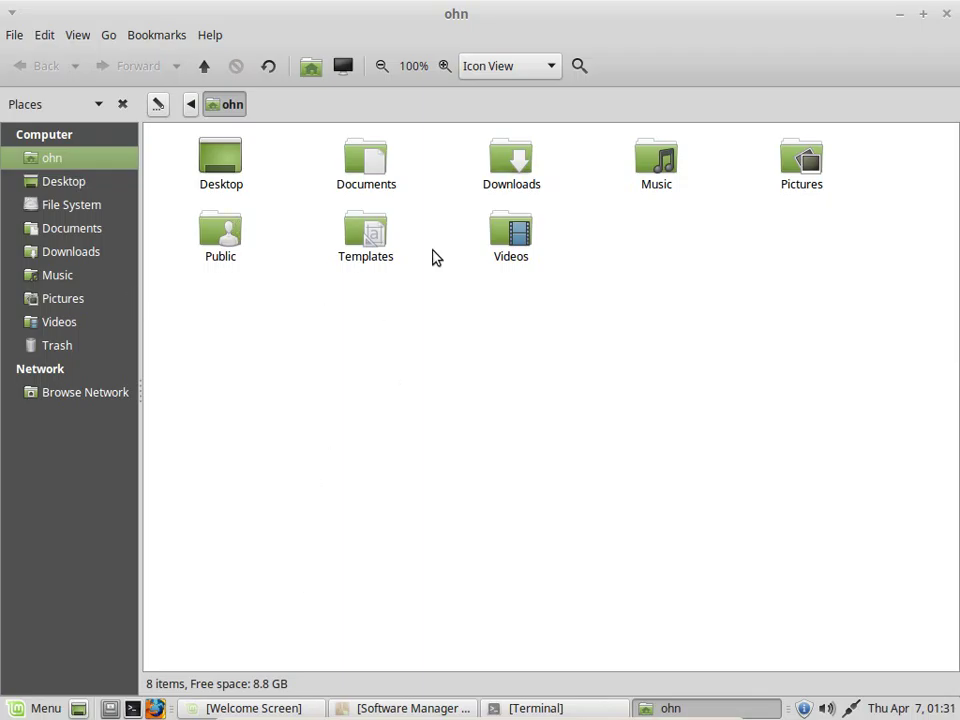
In Documents, create an empty file named test.txt via Create Document > Empty File
{"action": "double_click", "coordinate": [360, 173]}
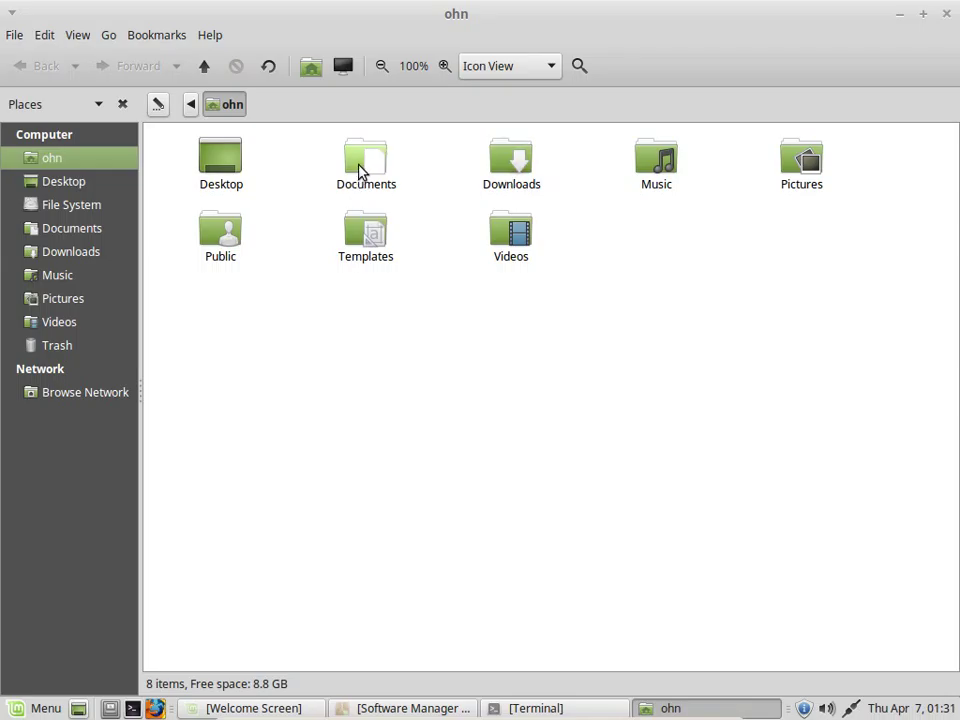
{"action": "right_click", "coordinate": [248, 301]}
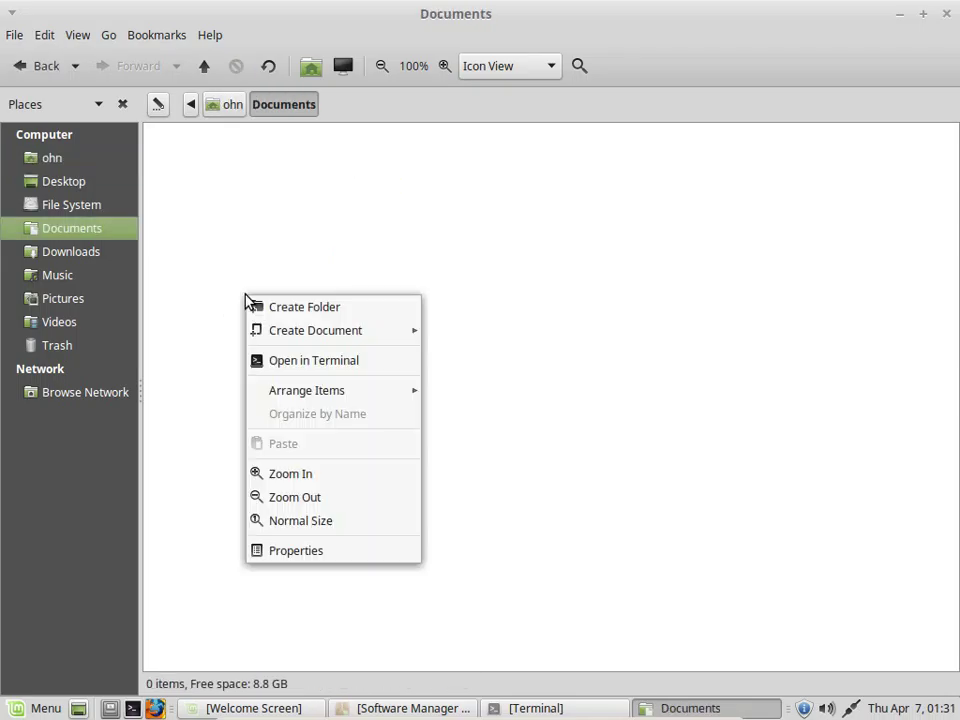
{"action": "mouse_move", "coordinate": [306, 330]}
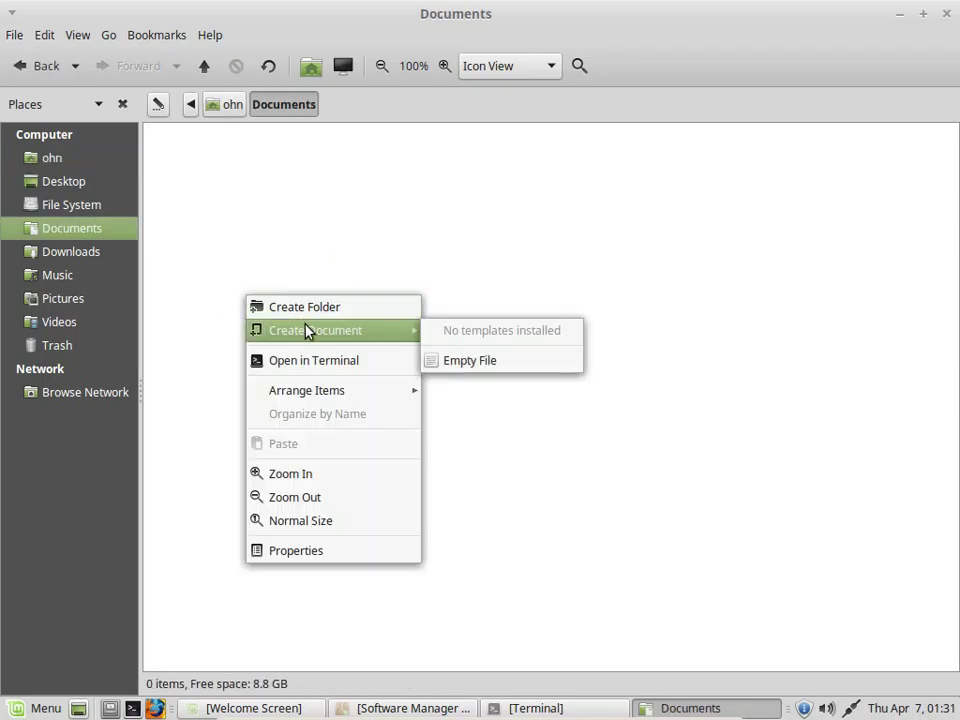
{"action": "left_click", "coordinate": [514, 360]}
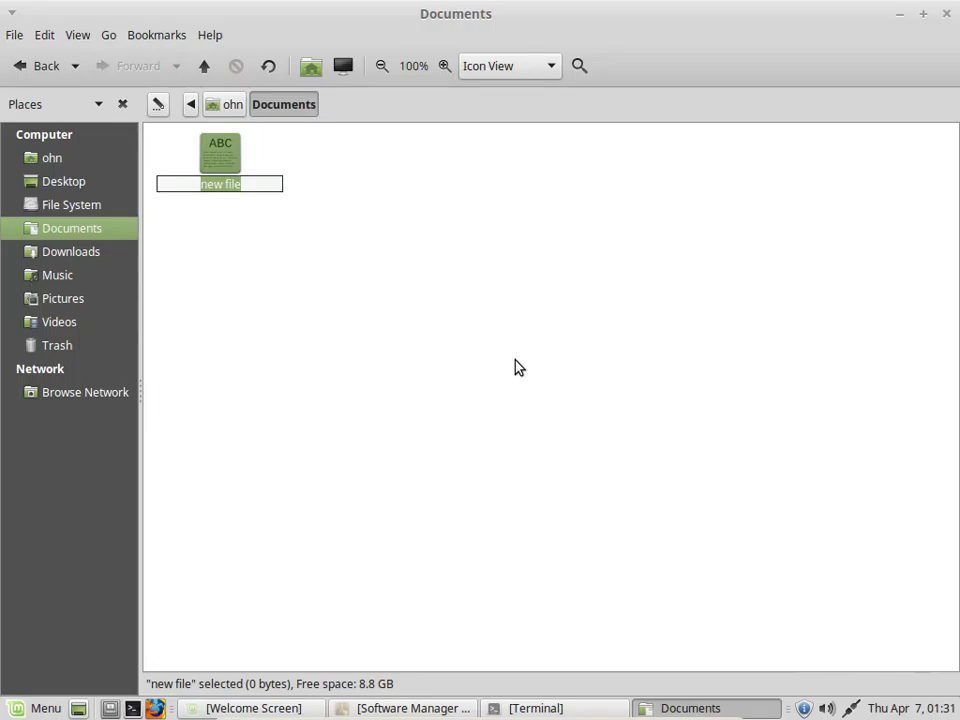
{"action": "type", "text": "te"}
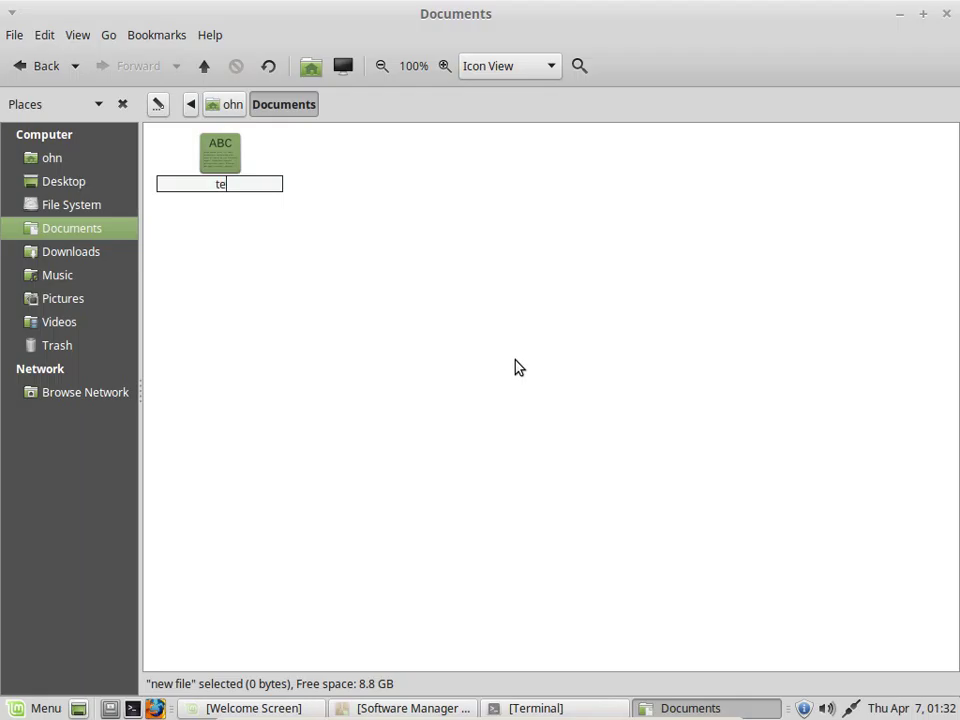
{"action": "type", "text": "st.txt"}
{"action": "key", "text": "Return"}
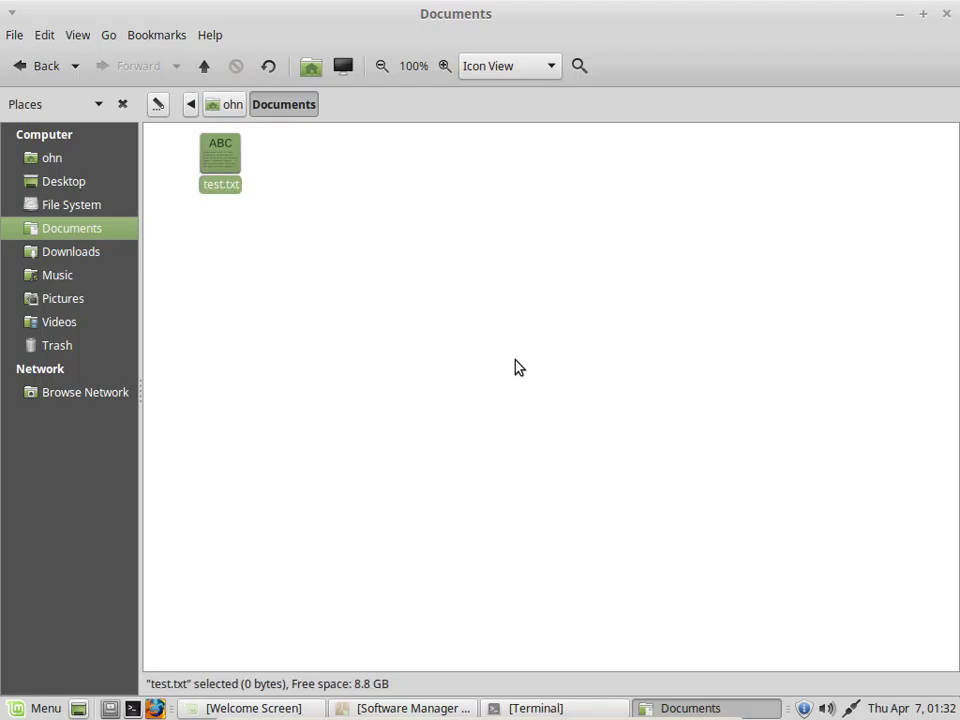
Open test.txt in Pluma, type and erase some text, then close without saving so it stays empty
{"action": "double_click", "coordinate": [221, 172]}
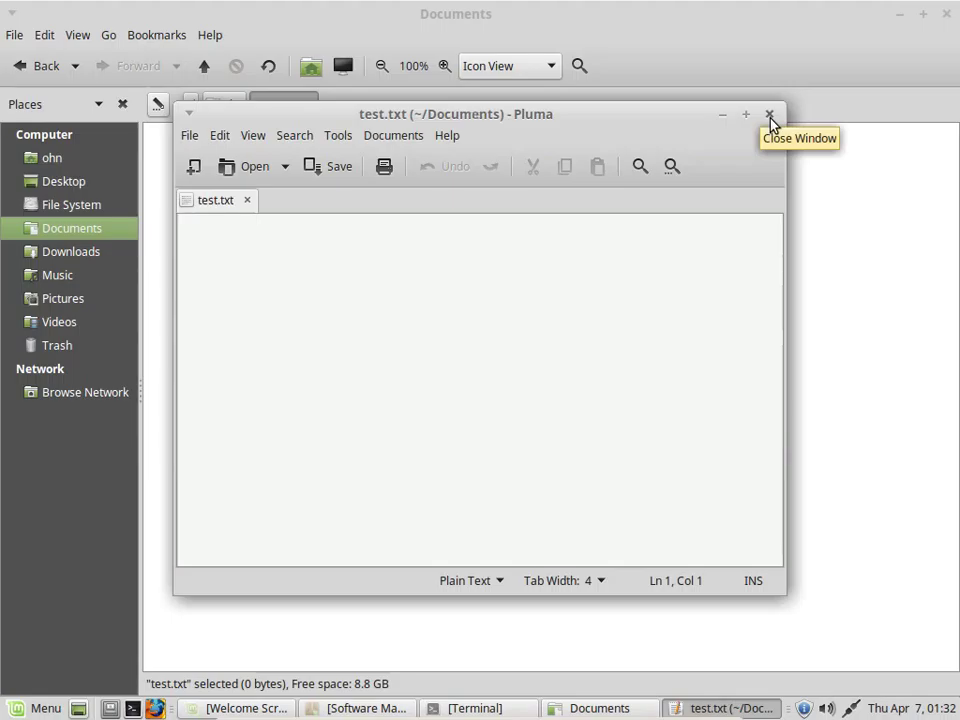
{"action": "type", "text": "dfgdfgdf"}
{"action": "key", "text": "BackSpace"}
{"action": "key", "text": "BackSpace"}
{"action": "key", "text": "BackSpace"}
{"action": "key", "text": "BackSpace"}
{"action": "key", "text": "BackSpace"}
{"action": "key", "text": "BackSpace"}
{"action": "key", "text": "BackSpace"}
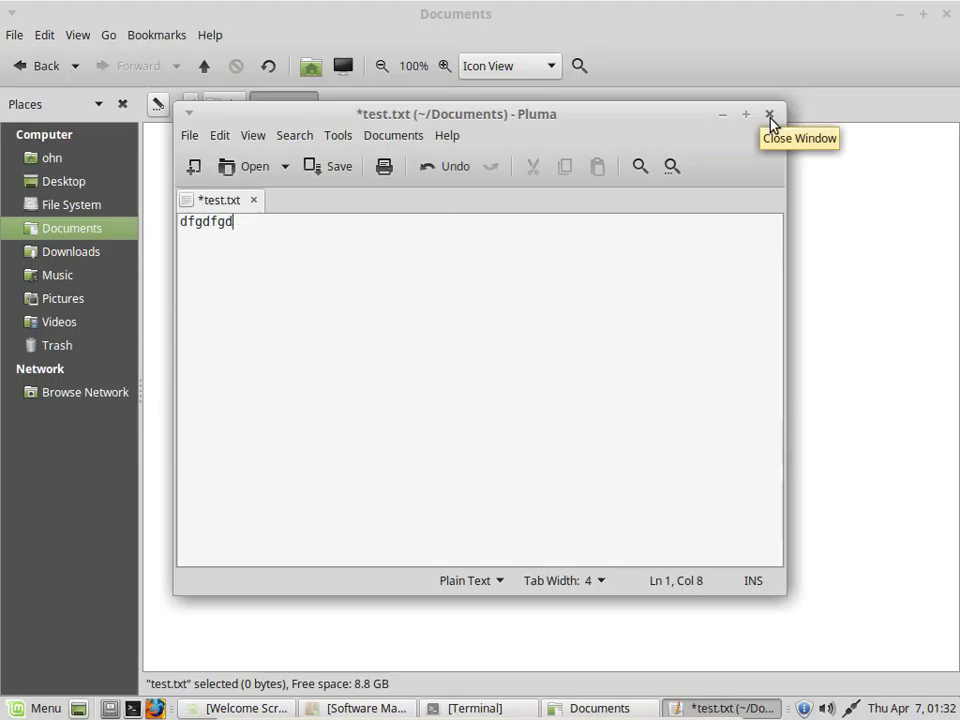
{"action": "left_click", "coordinate": [769, 116]}
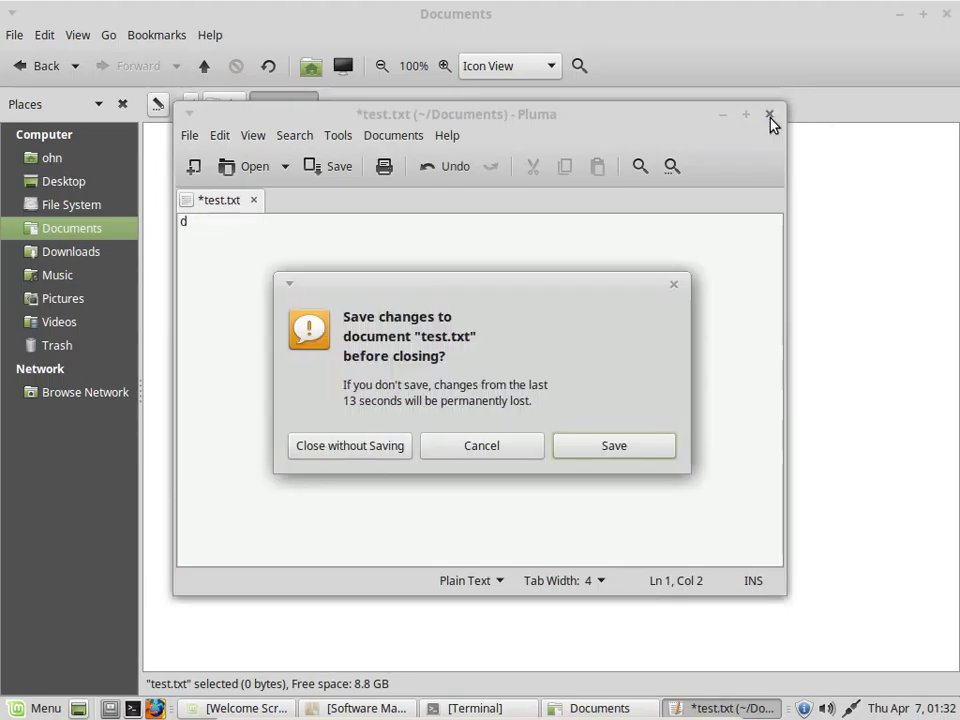
{"action": "left_click", "coordinate": [351, 453]}
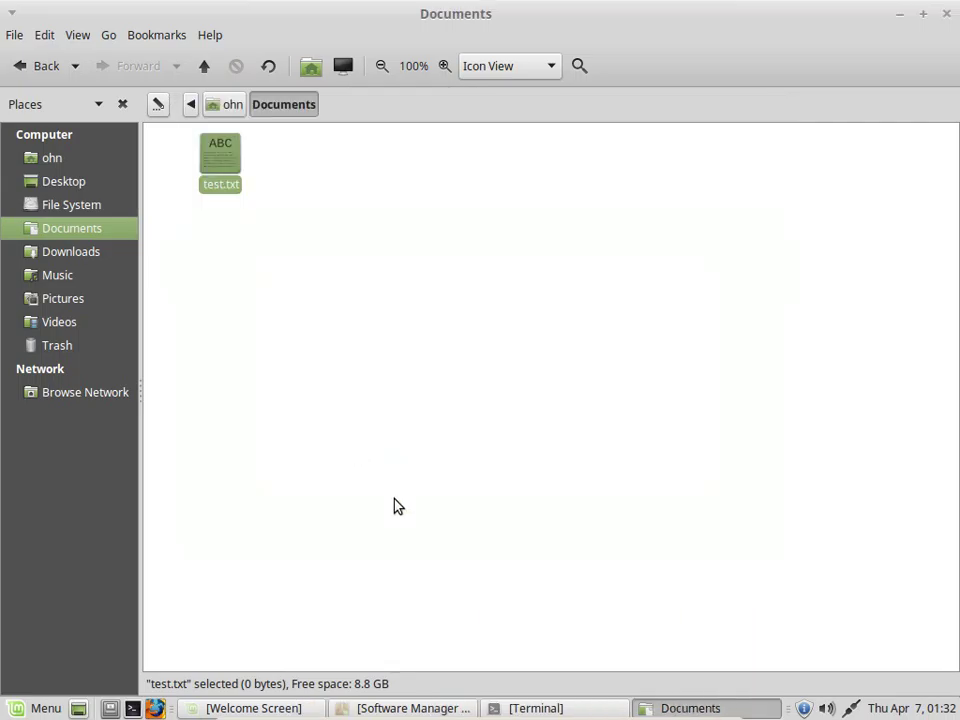
Go back to the home folder and open the Templates folder
{"action": "right_click", "coordinate": [307, 275]}
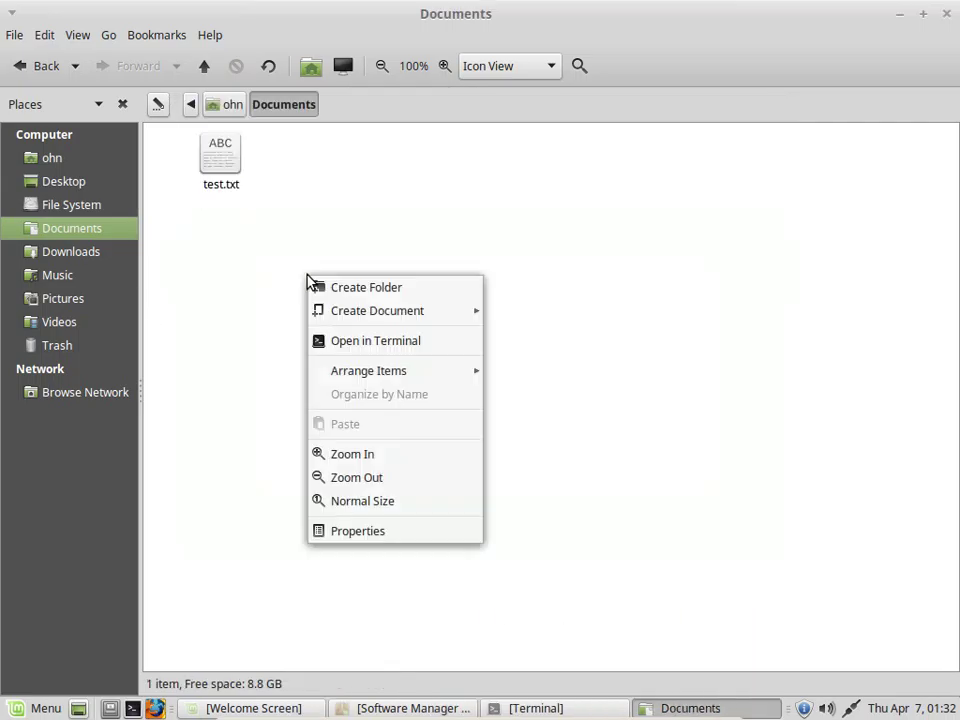
{"action": "left_click", "coordinate": [225, 279]}
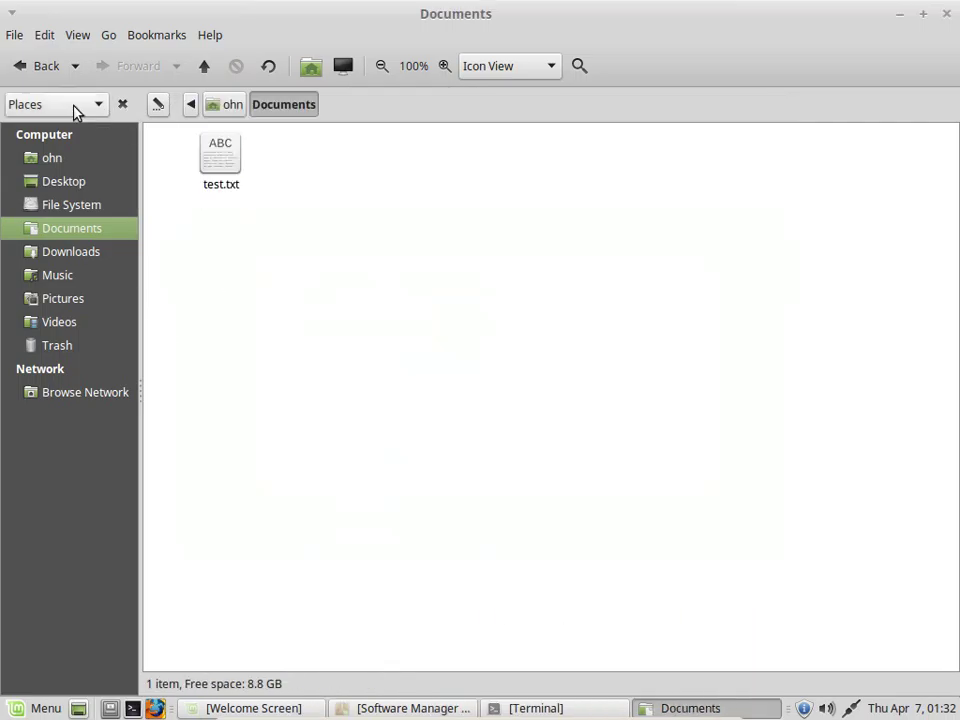
{"action": "left_click", "coordinate": [42, 67]}
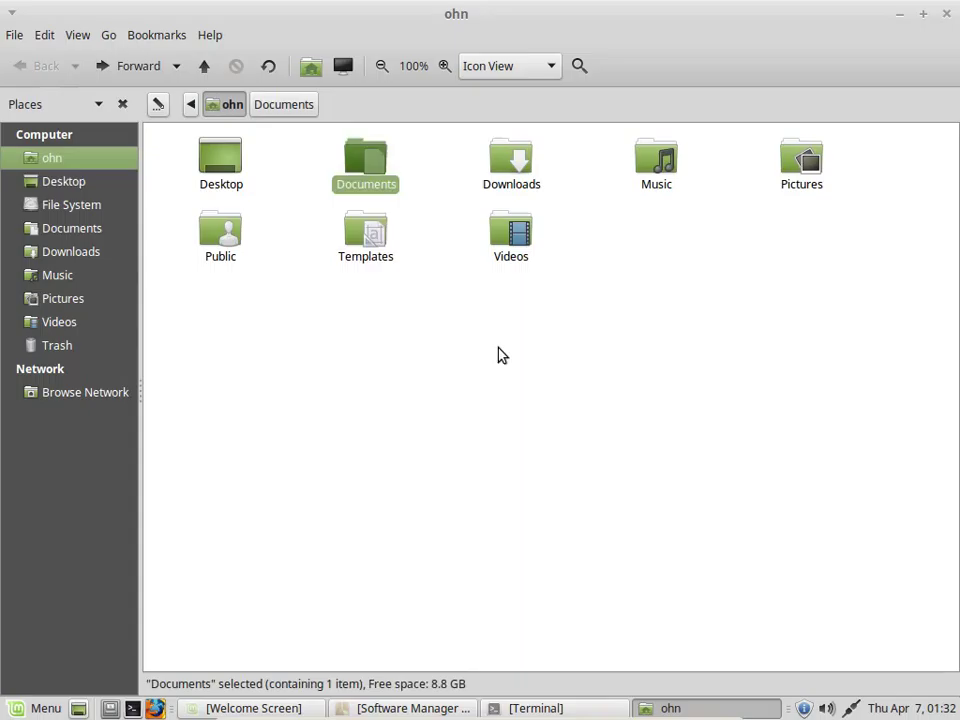
{"action": "left_click", "coordinate": [540, 326]}
{"action": "left_click", "coordinate": [365, 235]}
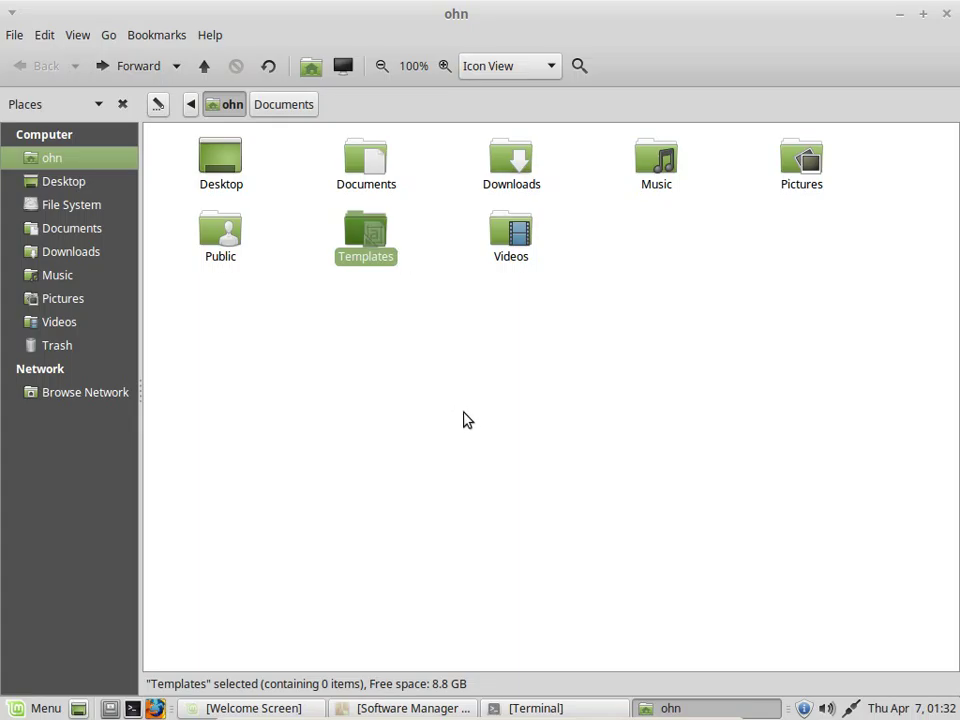
{"action": "left_click", "coordinate": [444, 476]}
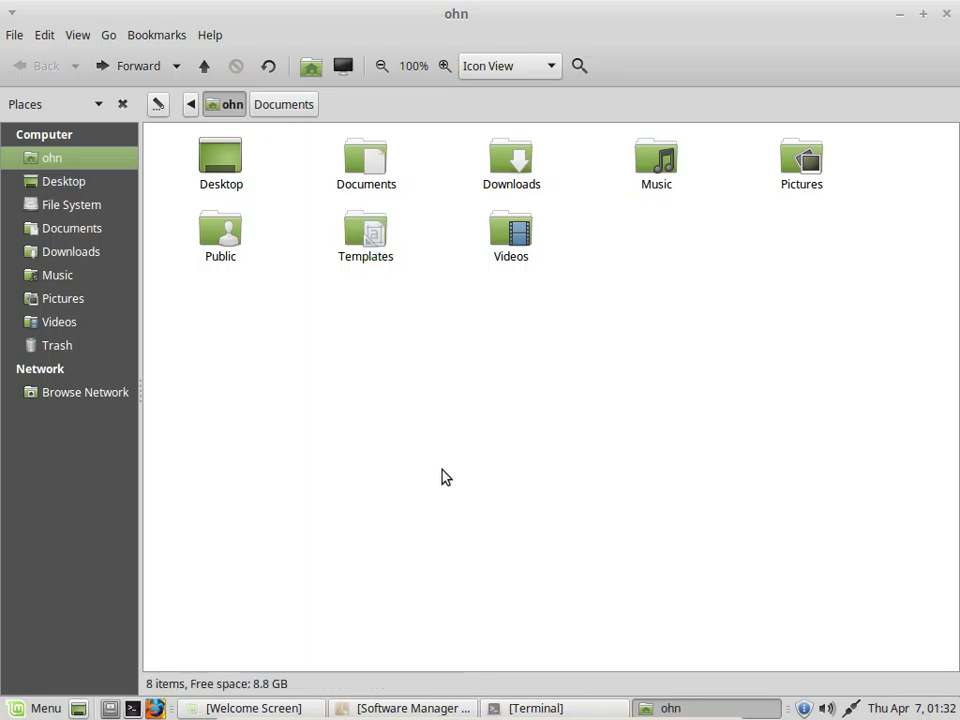
{"action": "right_click", "coordinate": [373, 235]}
{"action": "left_click", "coordinate": [401, 243]}
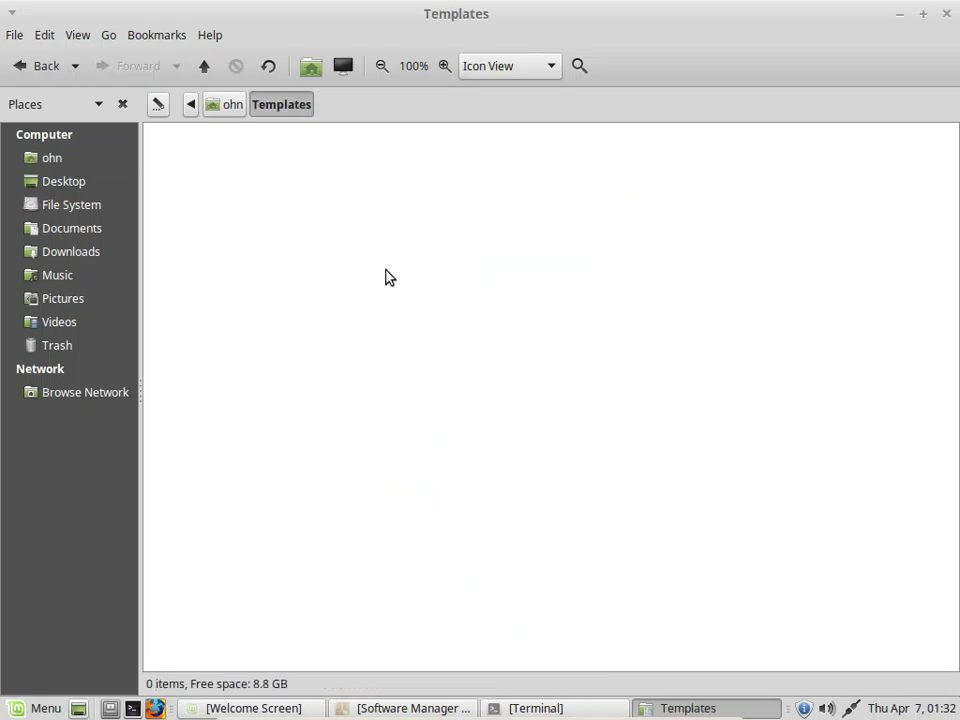
Create an empty file named doc.txt in Templates and minimise the window
{"action": "right_click", "coordinate": [359, 251]}
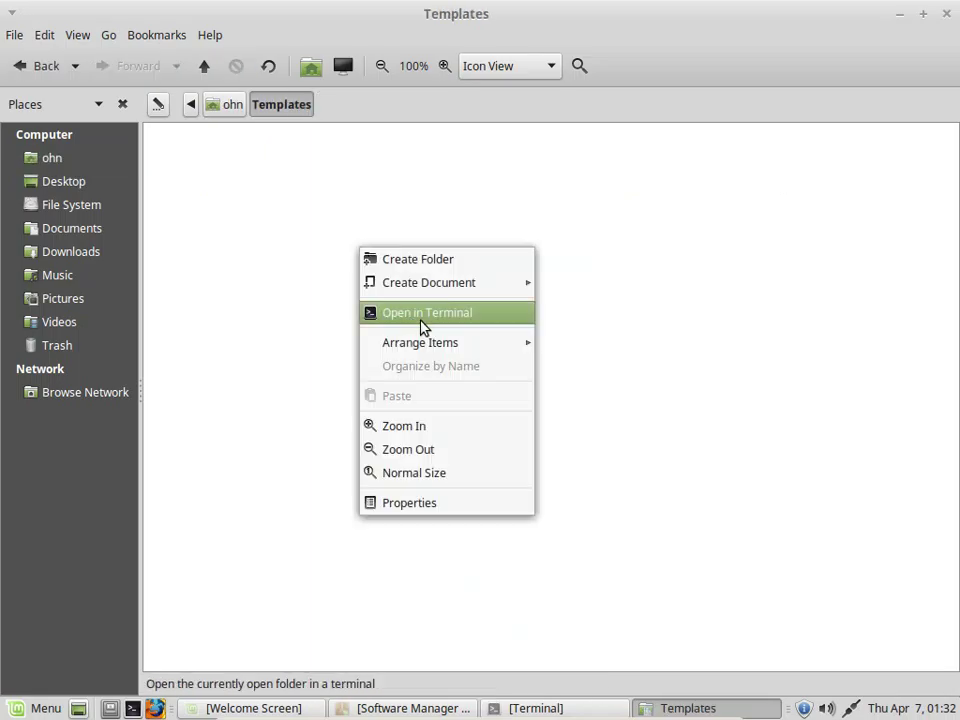
{"action": "mouse_move", "coordinate": [446, 341]}
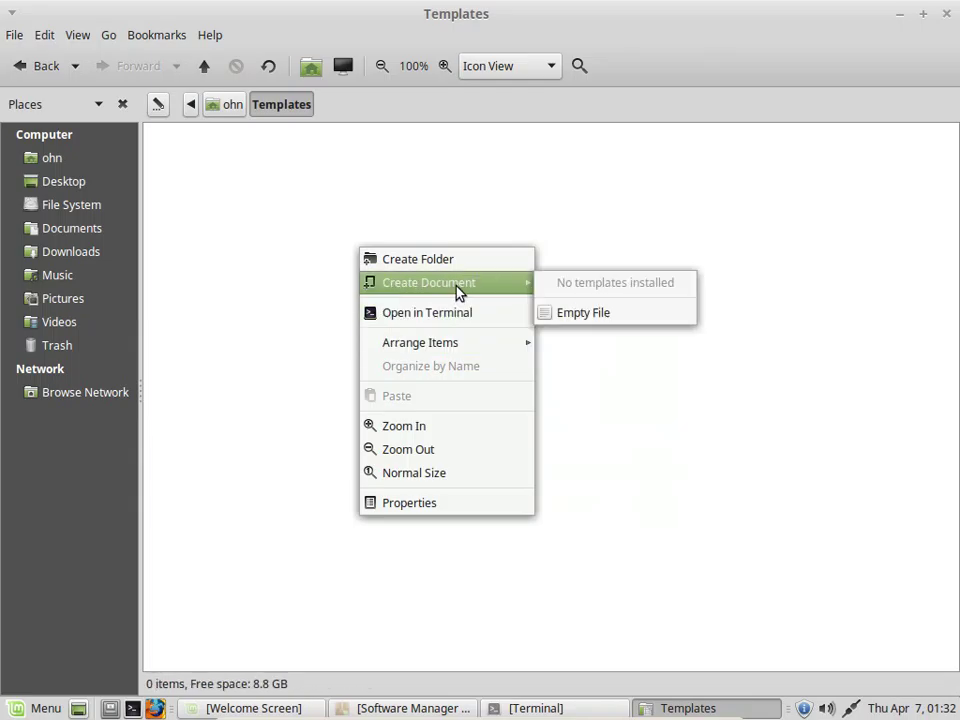
{"action": "mouse_move", "coordinate": [514, 283]}
{"action": "left_click", "coordinate": [590, 316]}
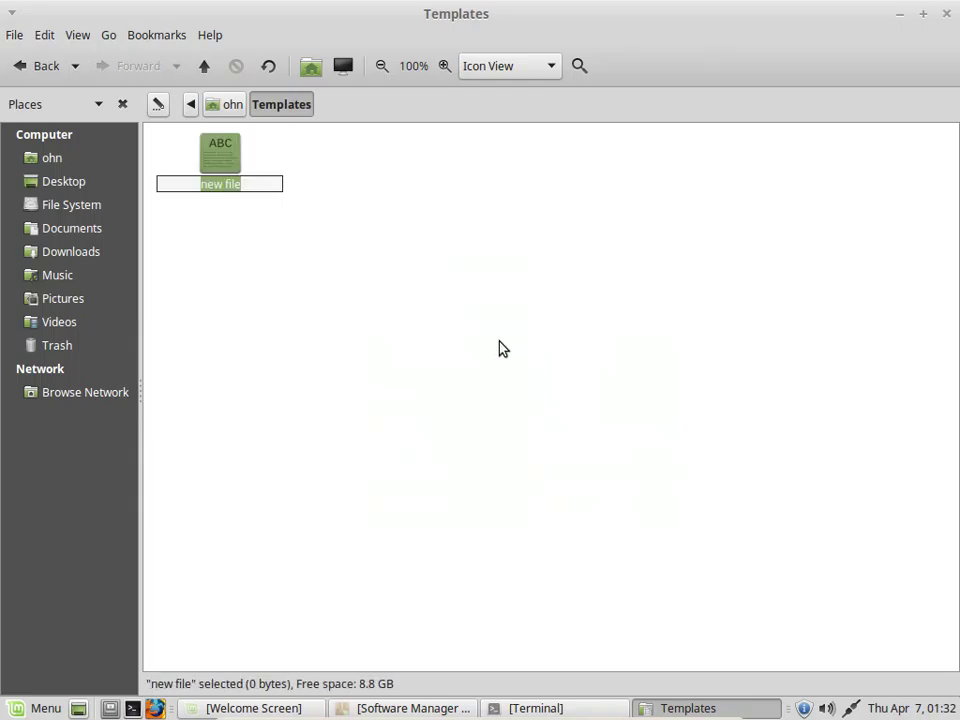
{"action": "type", "text": "doc"}
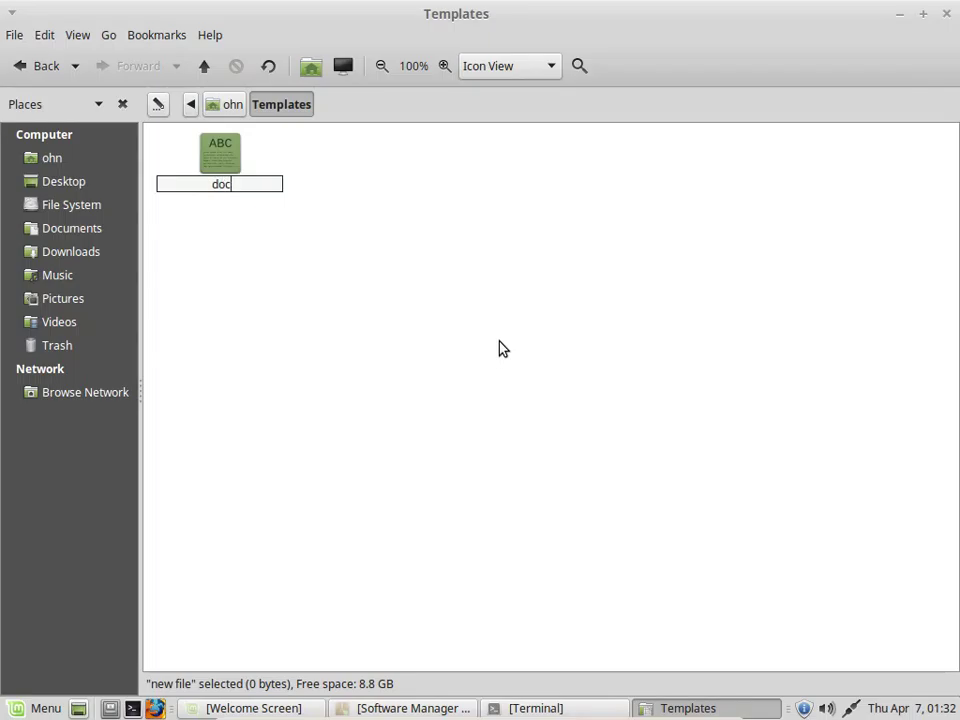
{"action": "type", "text": ".txt"}
{"action": "key", "text": "Return"}
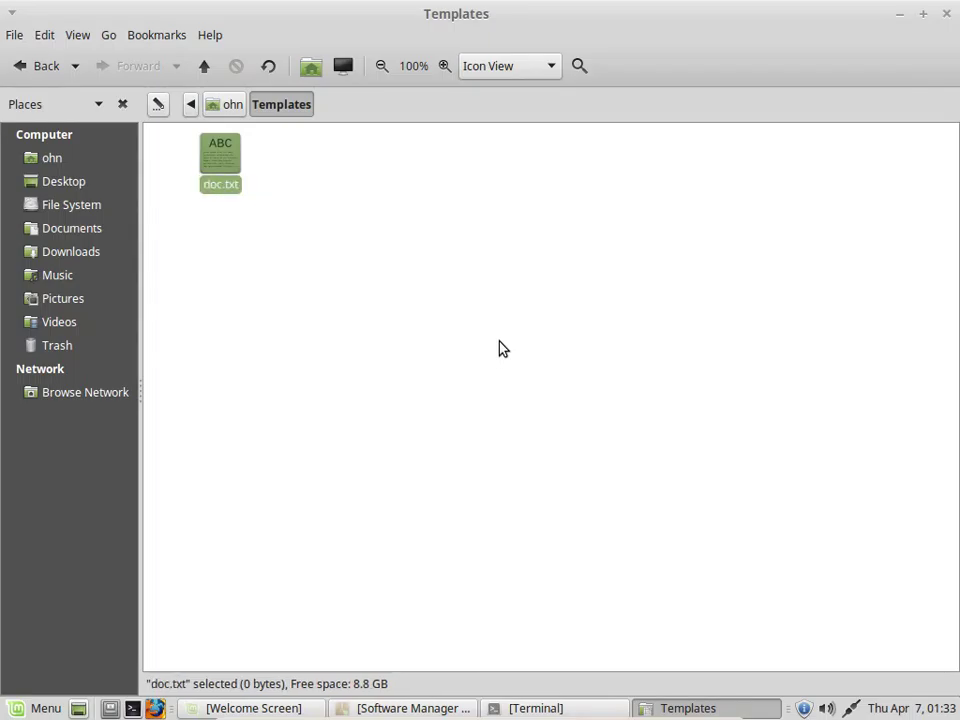
{"action": "left_click", "coordinate": [684, 287]}
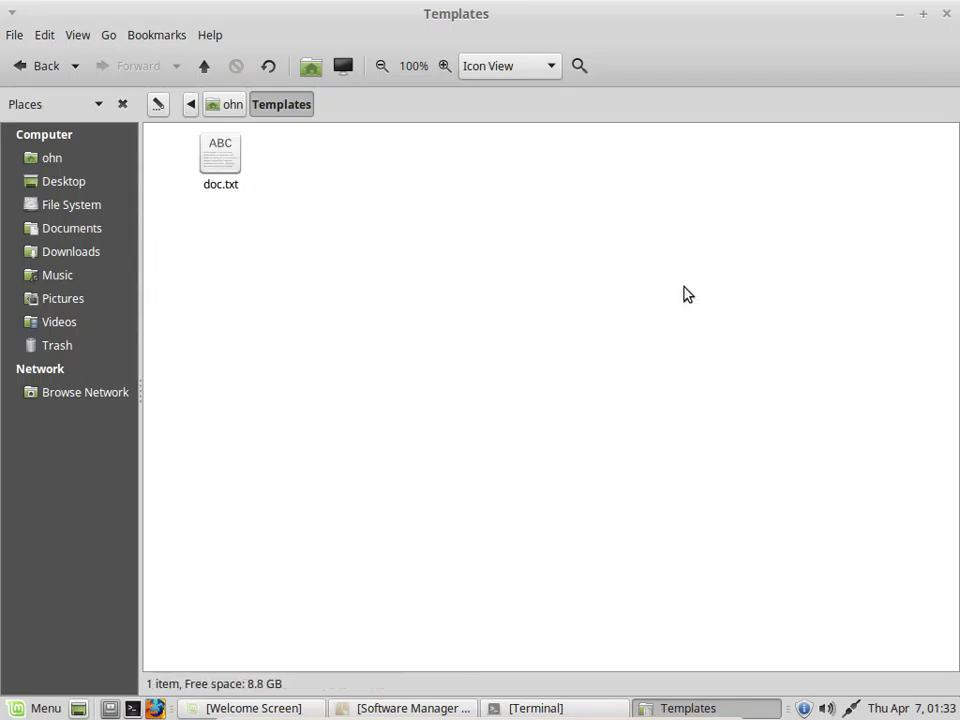
{"action": "left_click", "coordinate": [900, 14]}
{"action": "right_click", "coordinate": [457, 155]}
Create doc.txt on the desktop from the doc template and restore Software Manager
{"action": "mouse_move", "coordinate": [523, 215]}
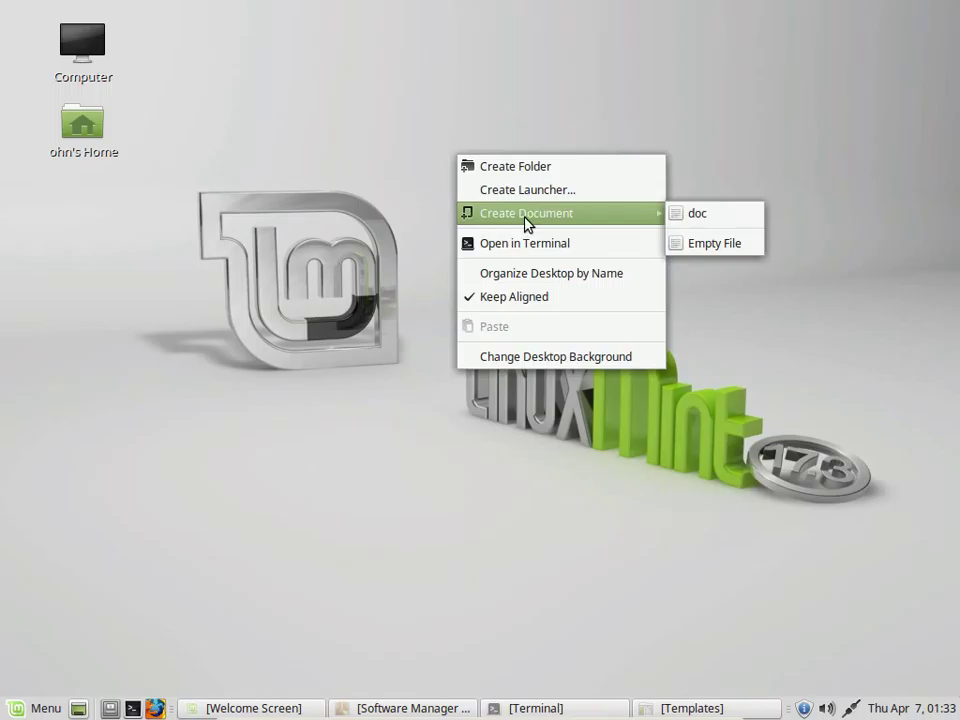
{"action": "left_click", "coordinate": [727, 215]}
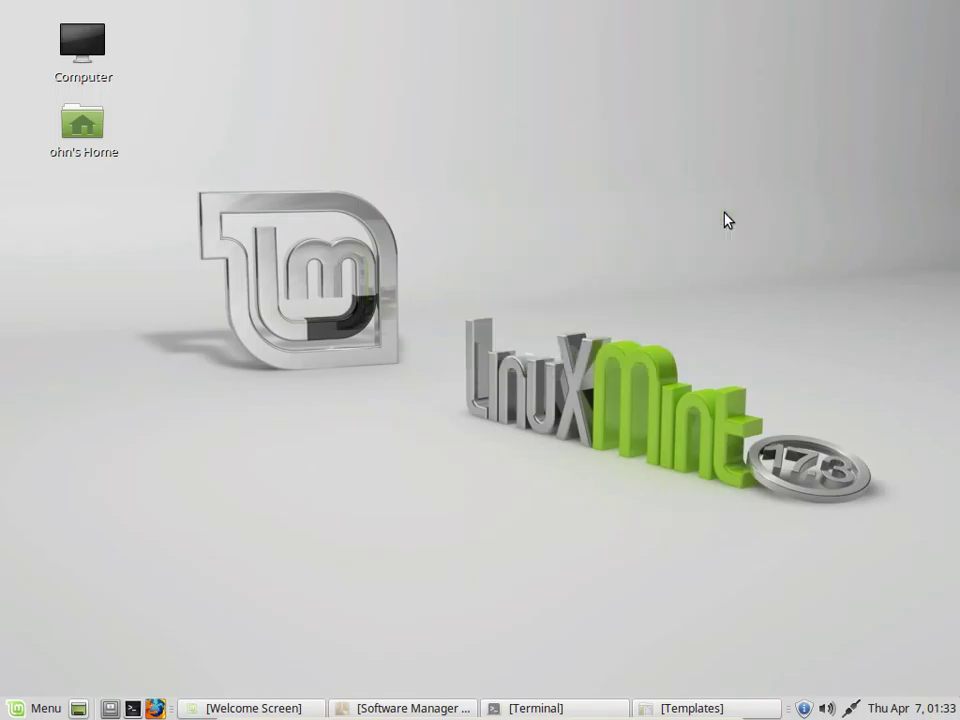
{"action": "left_click", "coordinate": [500, 258]}
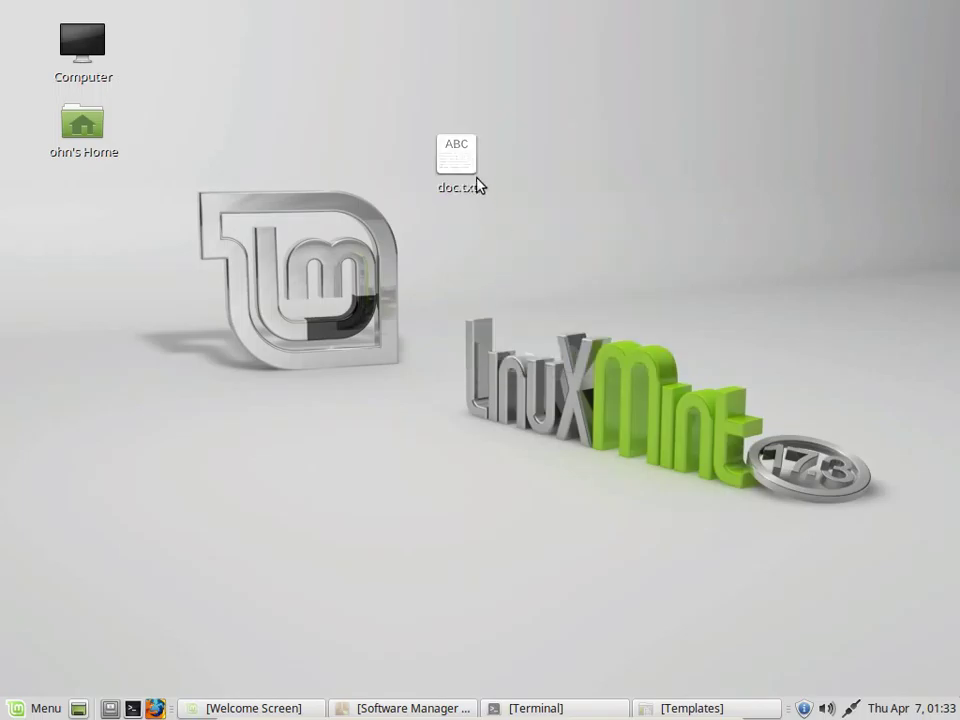
{"action": "left_click", "coordinate": [460, 190]}
{"action": "left_click", "coordinate": [452, 244]}
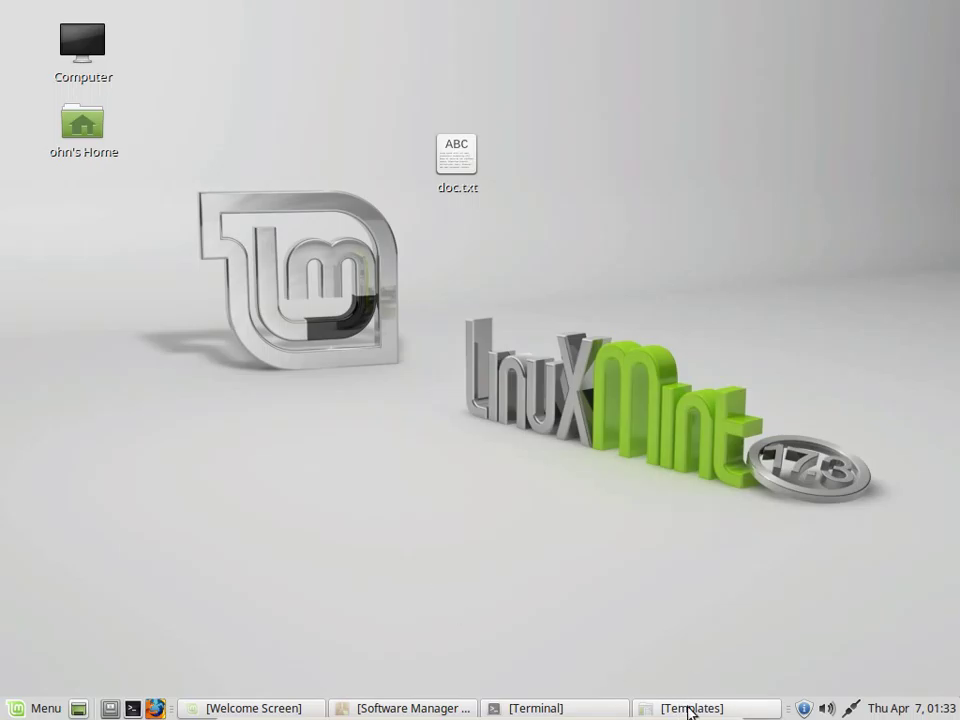
{"action": "left_click", "coordinate": [410, 705]}
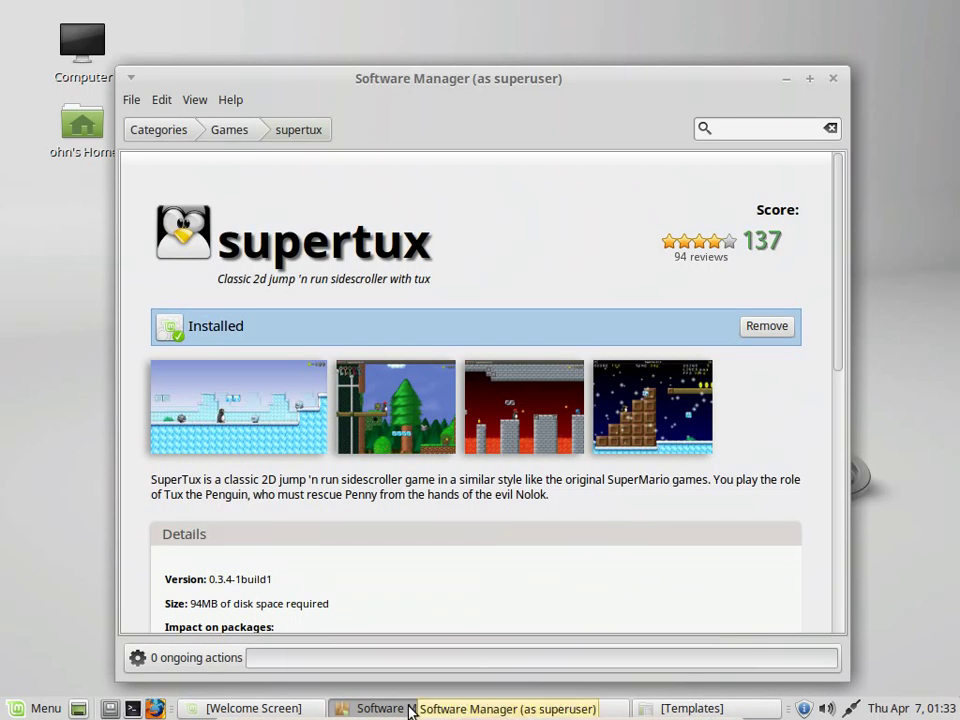
Close Software Manager and launch SuperTux 2 from the Games menu
{"action": "left_click", "coordinate": [836, 80]}
{"action": "left_click", "coordinate": [43, 709]}
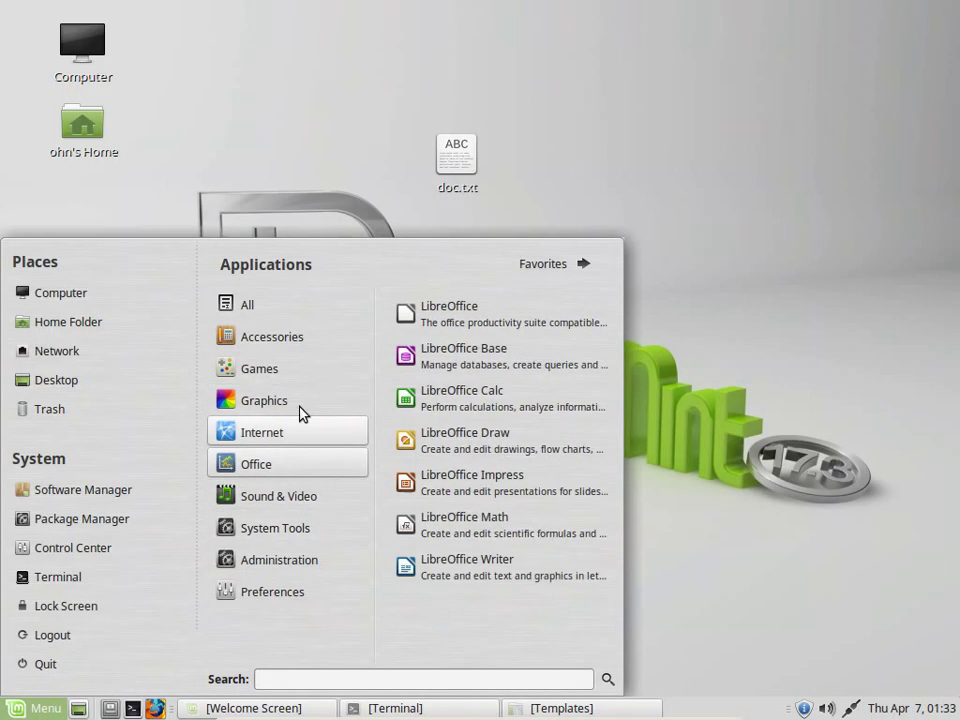
{"action": "mouse_move", "coordinate": [292, 376]}
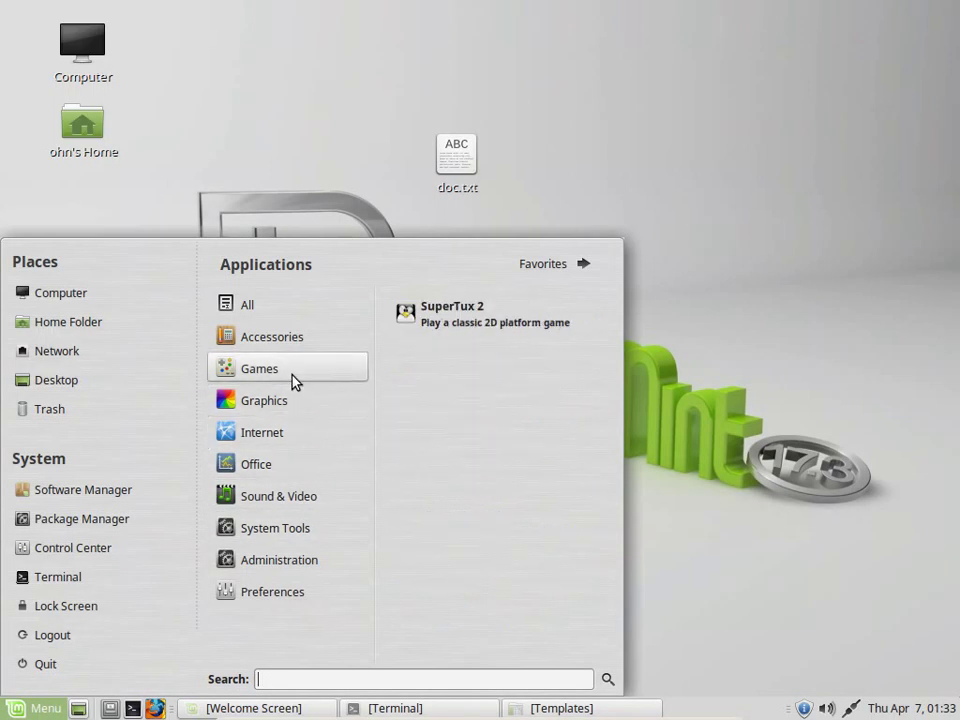
{"action": "left_click", "coordinate": [475, 327]}
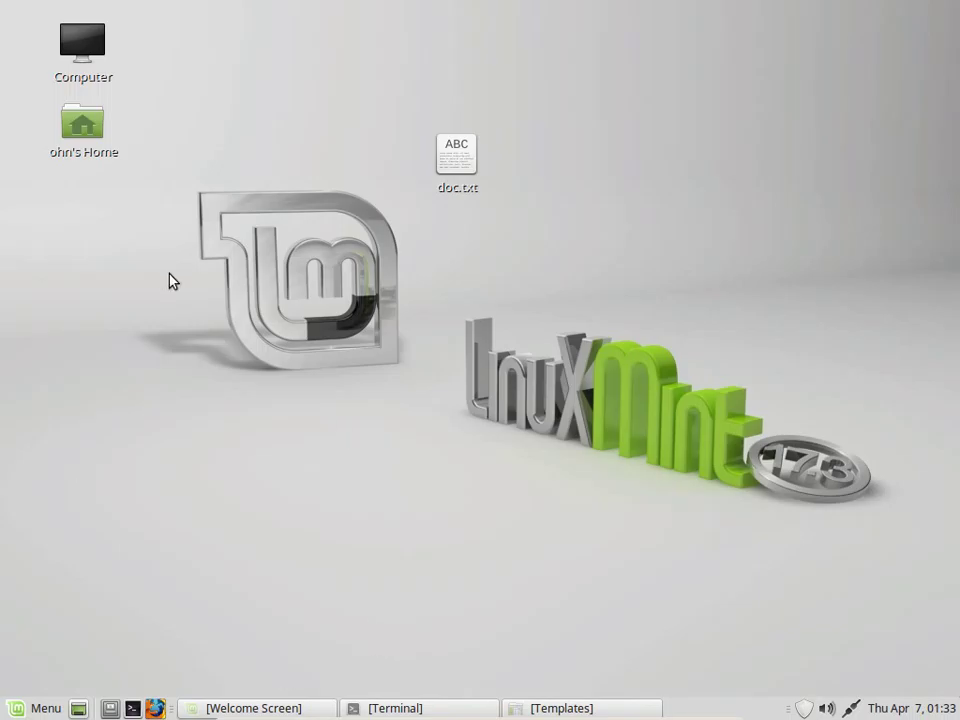
Insert the Guest Additions CD image from the VirtualBox Devices menu
{"action": "mouse_move", "coordinate": [430, 714]}
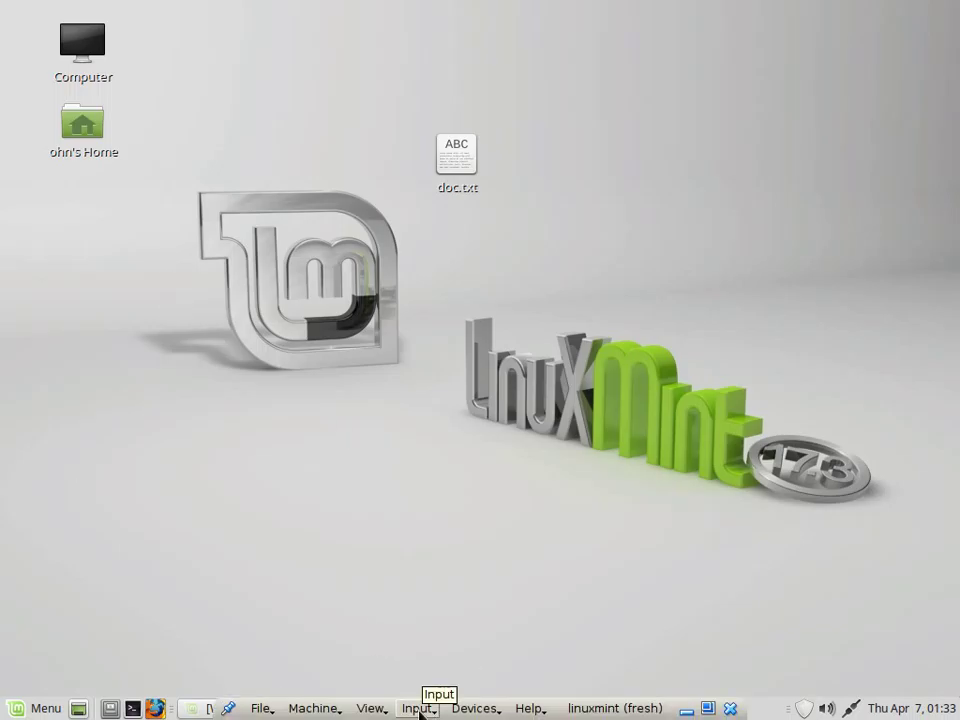
{"action": "left_click", "coordinate": [324, 708]}
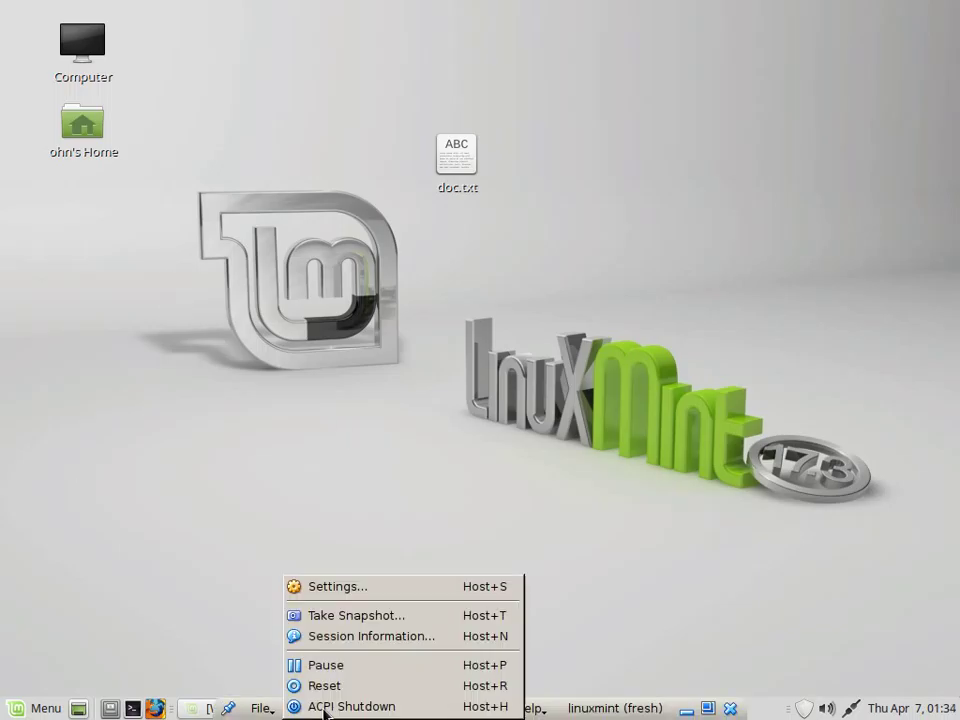
{"action": "left_click", "coordinate": [195, 647]}
{"action": "left_click", "coordinate": [471, 708]}
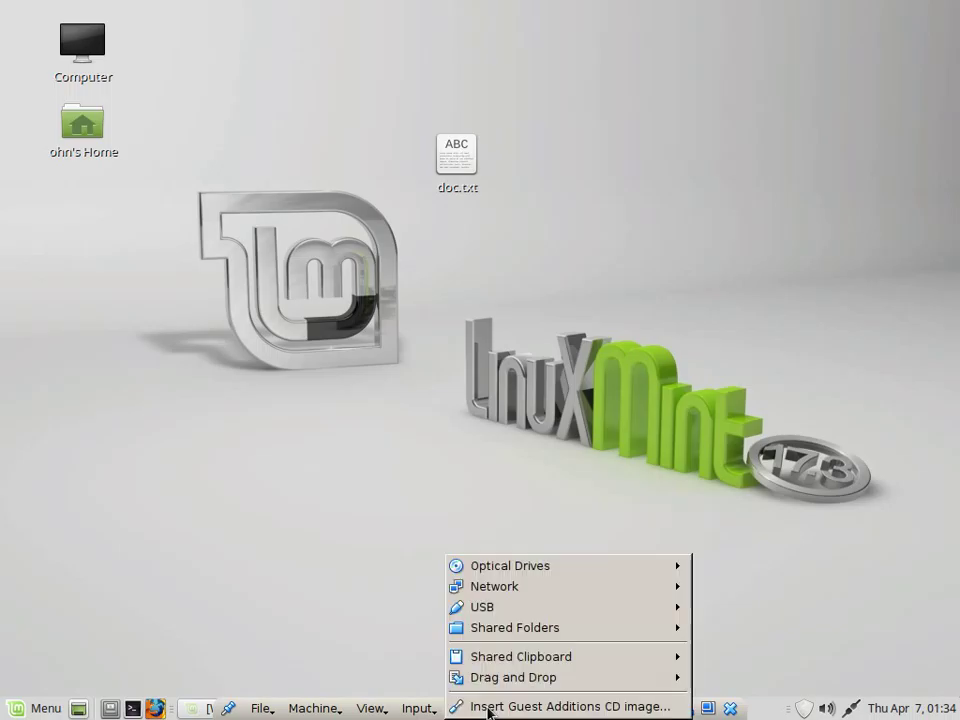
{"action": "mouse_move", "coordinate": [484, 665]}
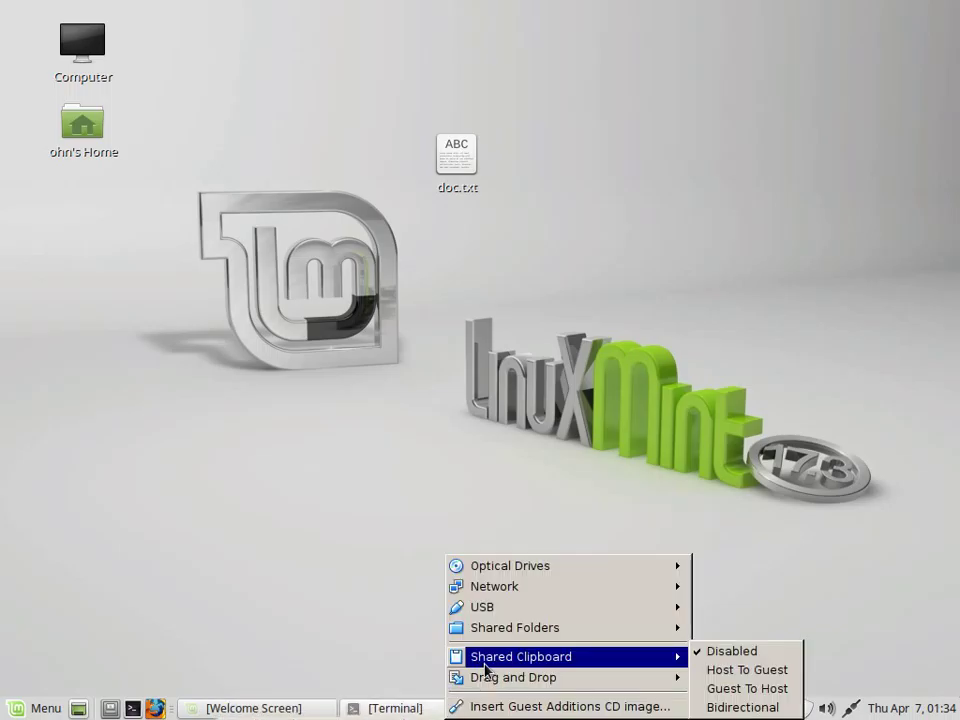
{"action": "left_click", "coordinate": [482, 706]}
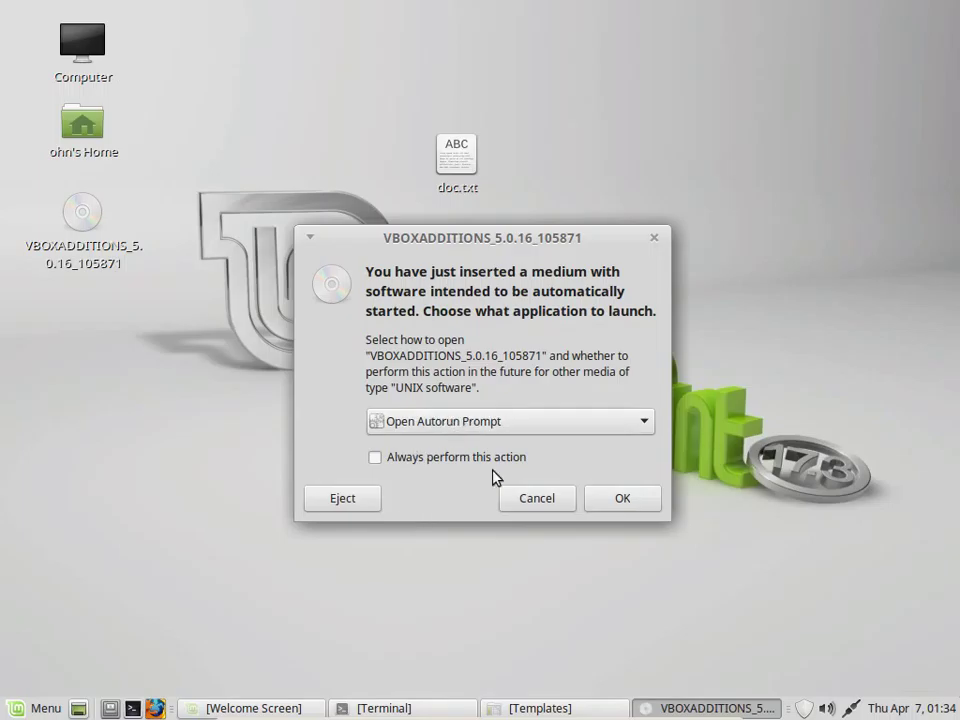
Answer the disc's autorun prompt with Open Folder and confirm with OK
{"action": "left_click", "coordinate": [498, 432]}
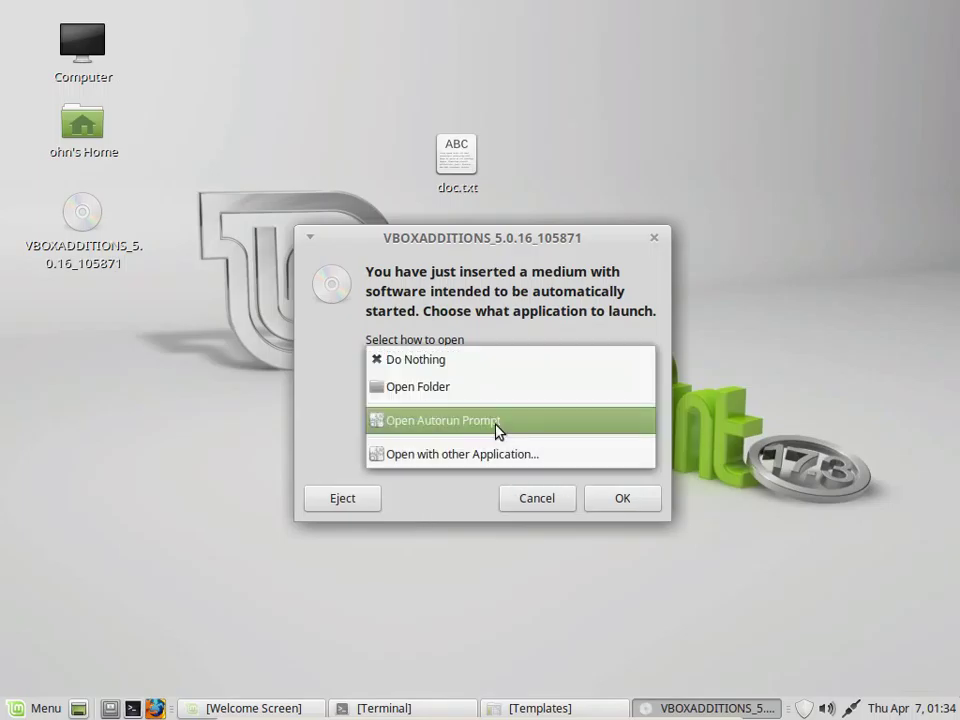
{"action": "left_click", "coordinate": [480, 397]}
{"action": "left_click", "coordinate": [630, 499]}
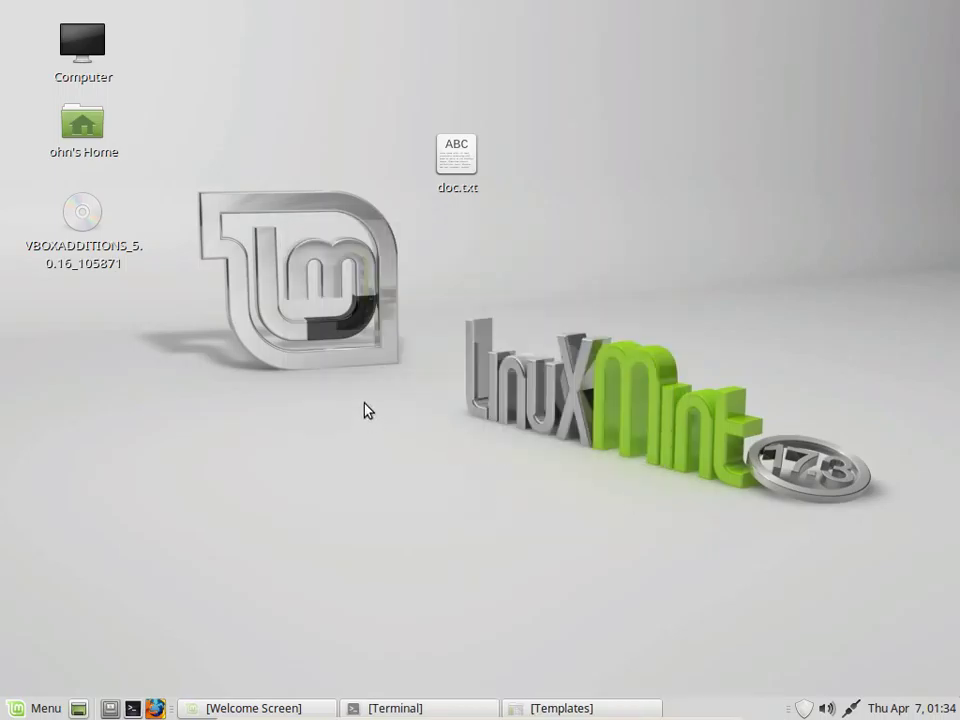
Open the VBOXADDITIONS disc and copy VBoxLinuxAdditions.run
{"action": "double_click", "coordinate": [90, 220]}
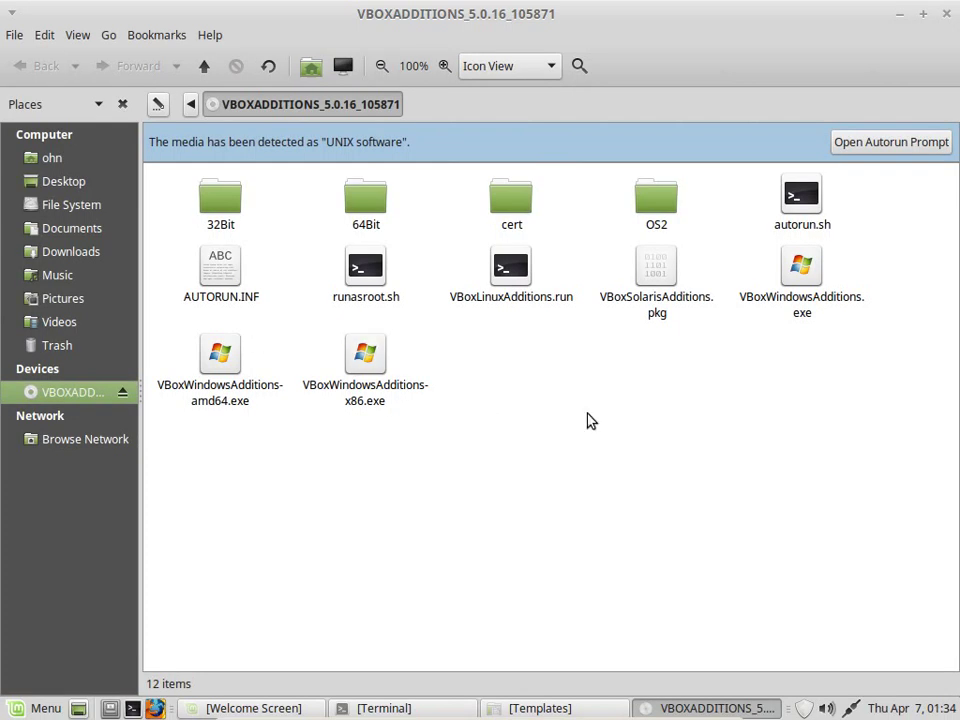
{"action": "left_click", "coordinate": [505, 270]}
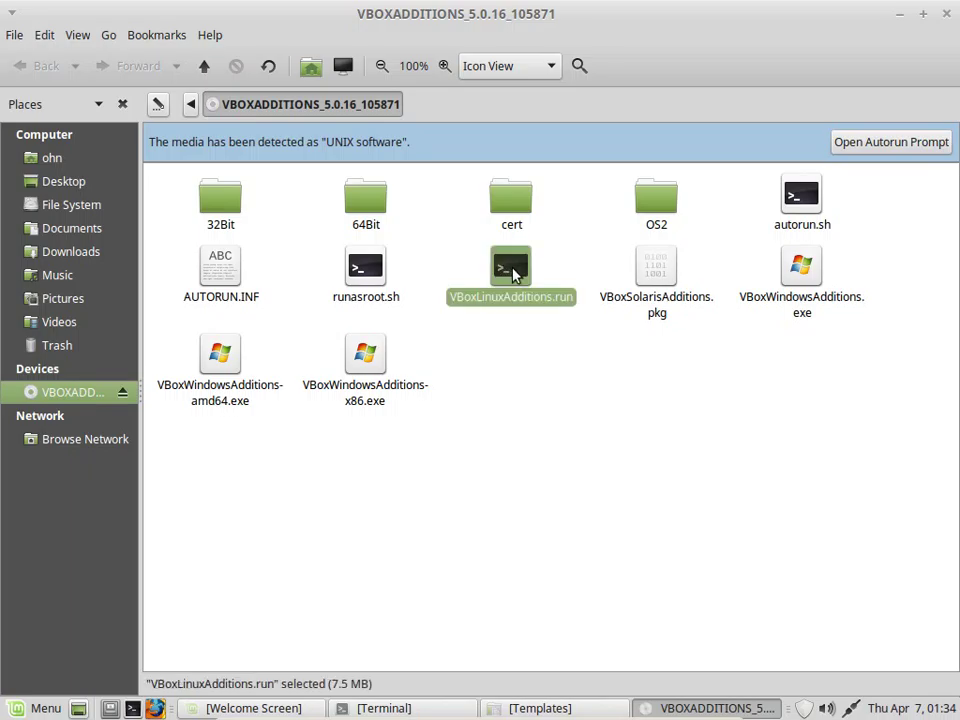
{"action": "right_click", "coordinate": [512, 272]}
{"action": "left_click", "coordinate": [551, 389]}
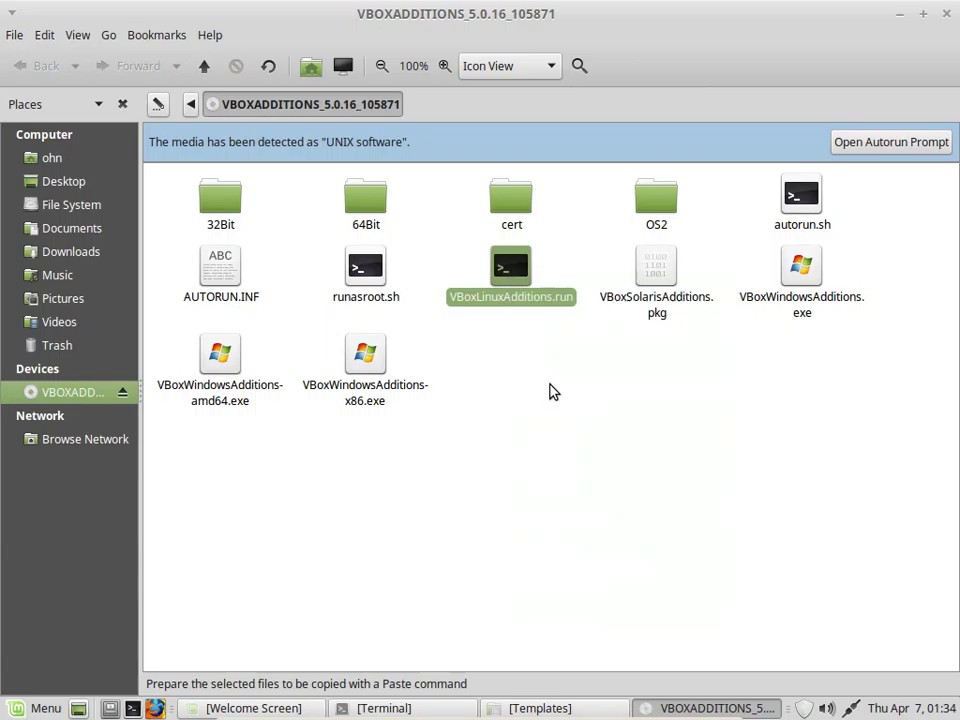
Paste VBoxLinuxAdditions.run into the Downloads folder
{"action": "left_click", "coordinate": [62, 158]}
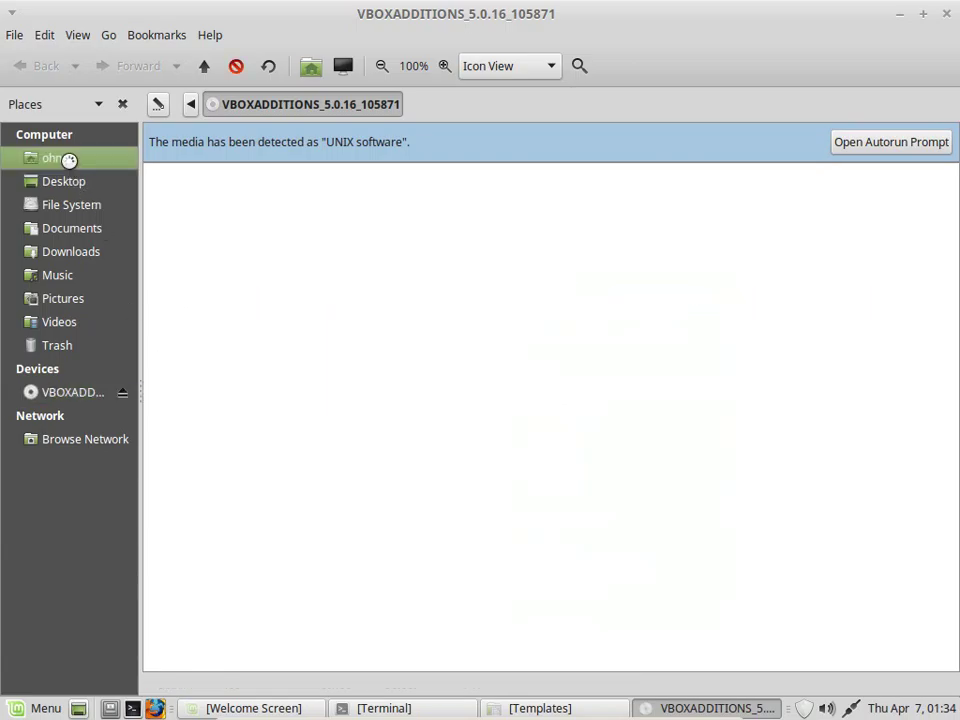
{"action": "left_click", "coordinate": [73, 252]}
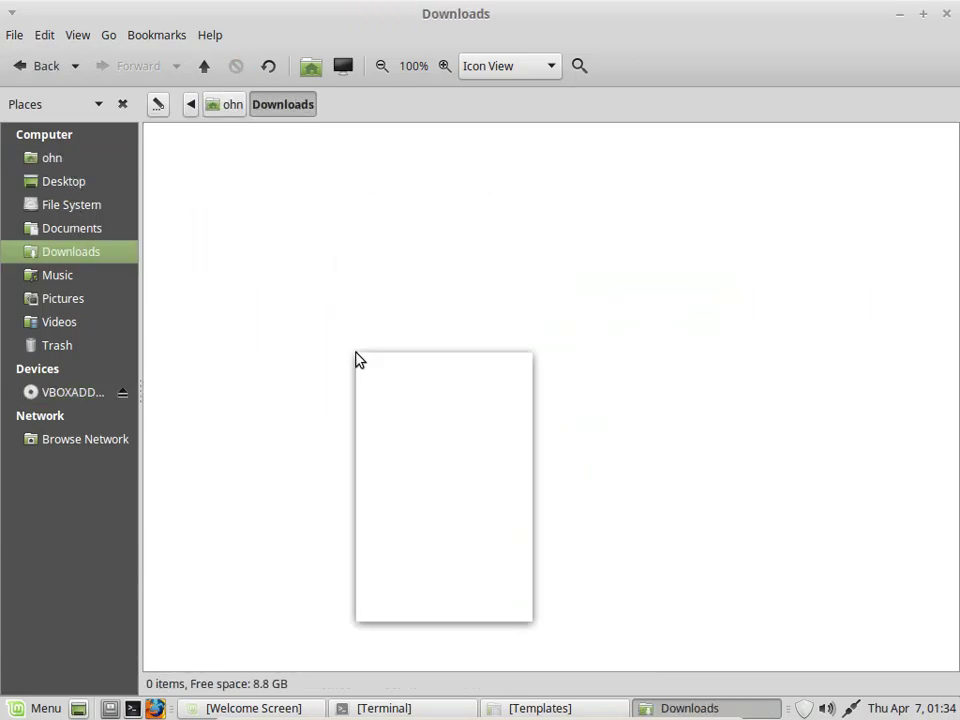
{"action": "left_click", "coordinate": [418, 499]}
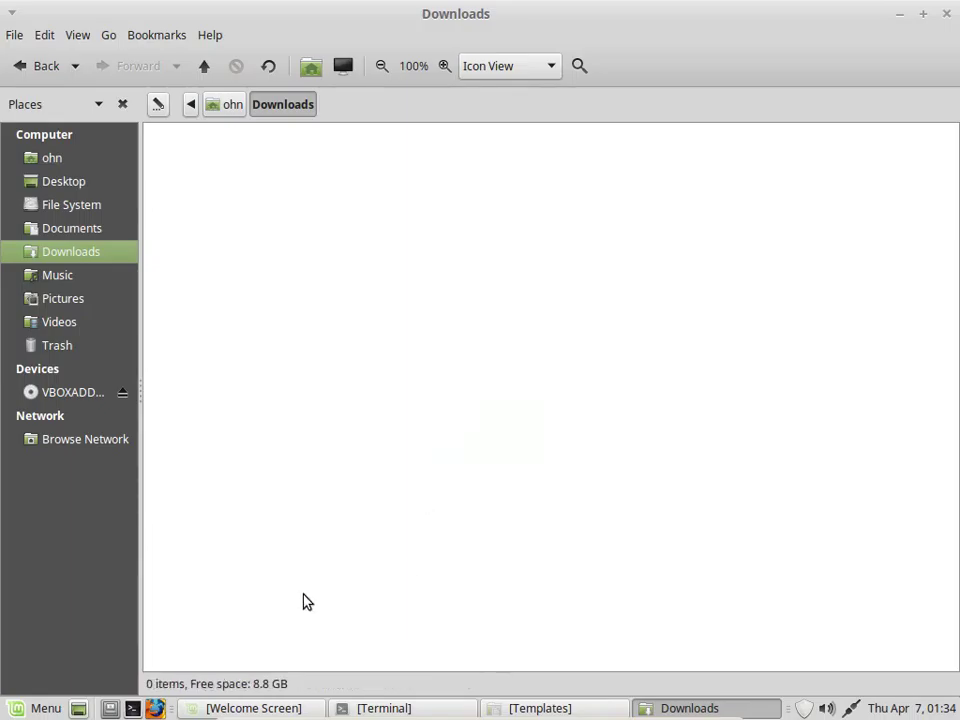
{"action": "left_click", "coordinate": [350, 625]}
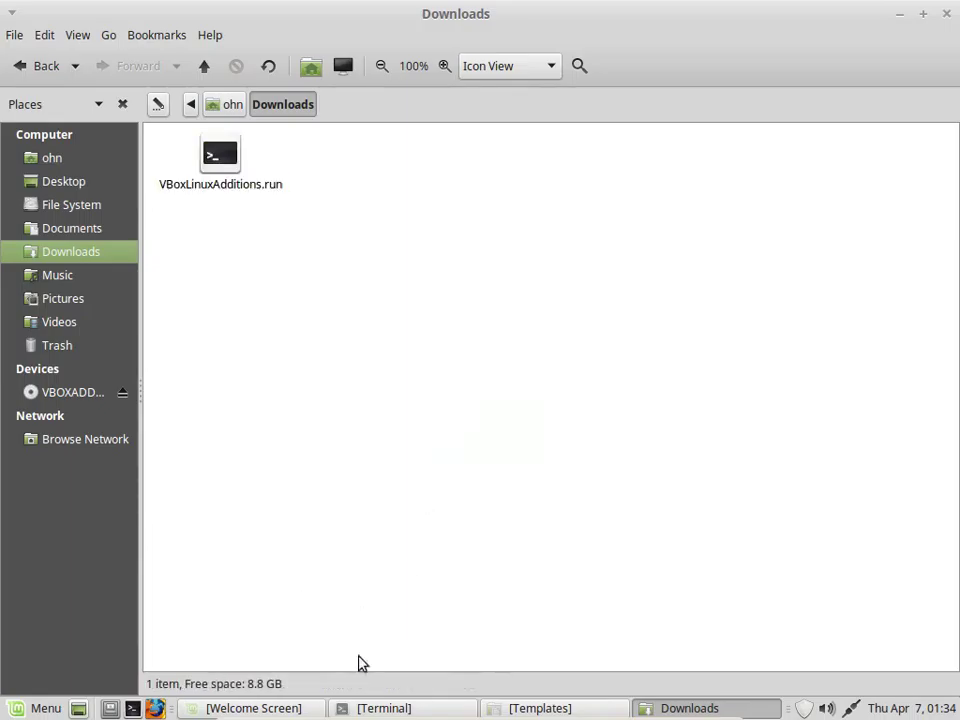
In Terminal, change into Downloads and list its contents with ls and ls -alh
{"action": "left_click", "coordinate": [409, 708]}
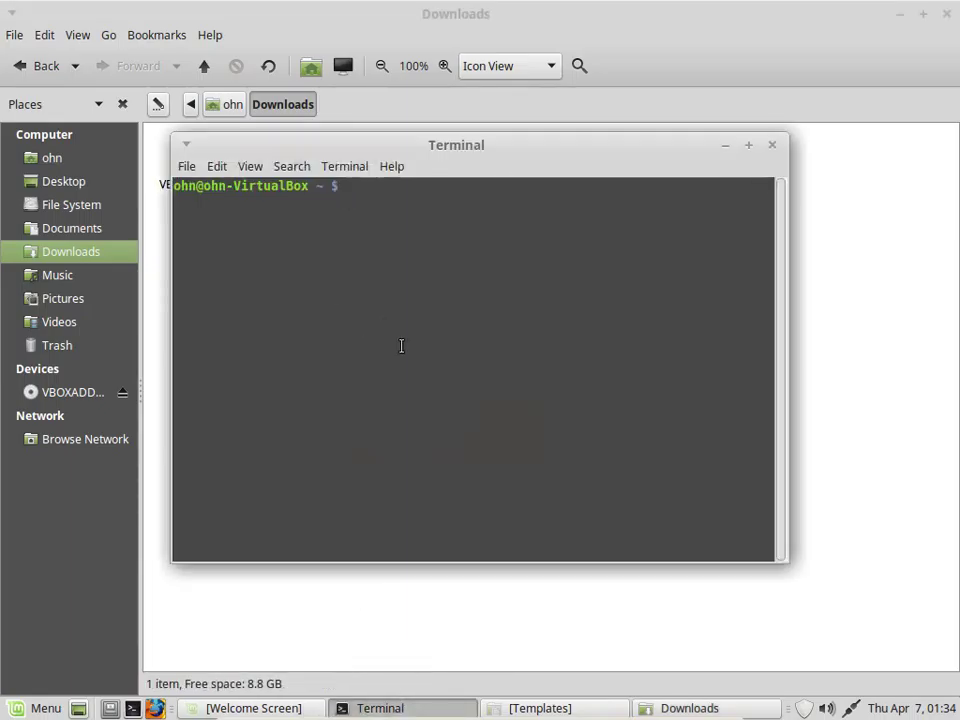
{"action": "type", "text": "cd "}
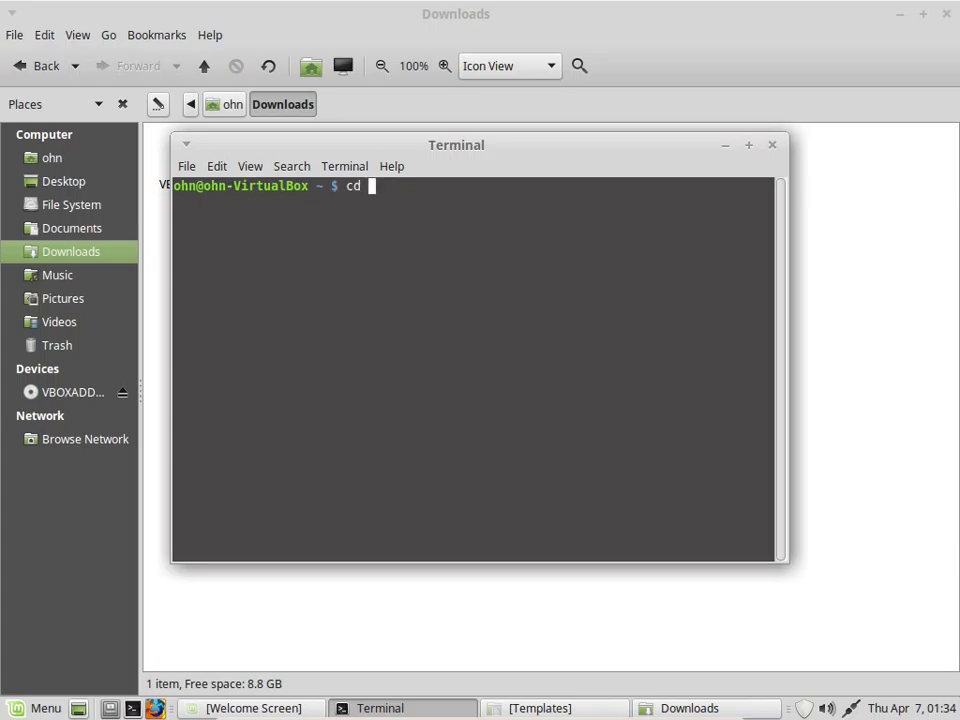
{"action": "type", "text": "/"}
{"action": "key", "text": "BackSpace"}
{"action": "type", "text": "Down"}
{"action": "key", "text": "Tab"}
{"action": "key", "text": "Return"}
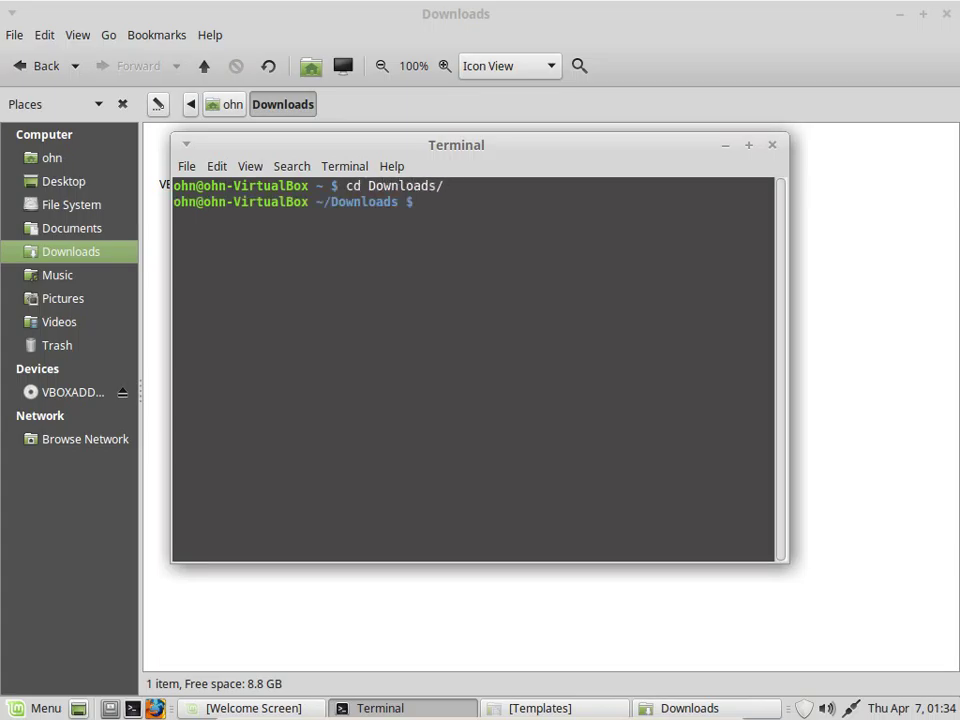
{"action": "type", "text": "ls"}
{"action": "key", "text": "Return"}
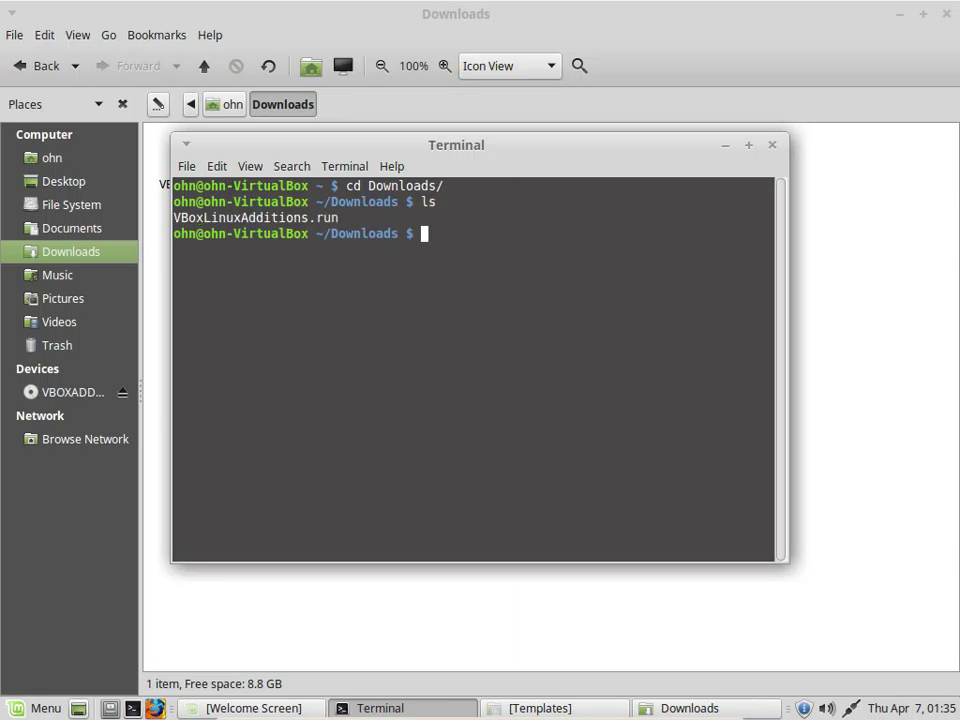
{"action": "type", "text": "ls -alh"}
{"action": "key", "text": "Return"}
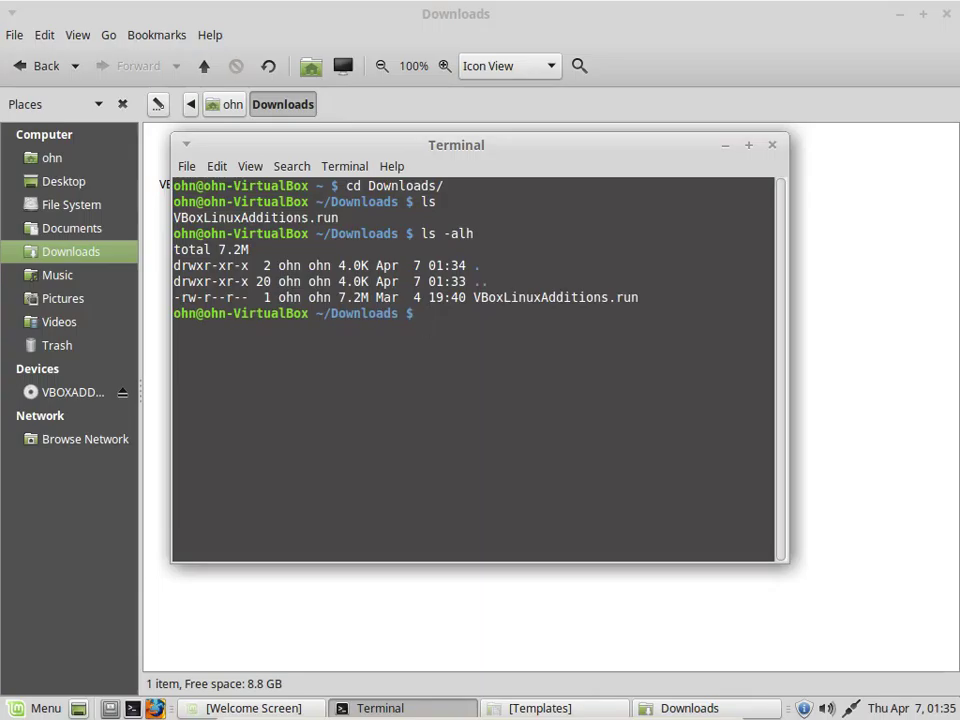
Make VBoxLinuxAdditions.run executable with chmod +x and list the folder again
{"action": "type", "text": "chmod +x VB"}
{"action": "key", "text": "Tab"}
{"action": "key", "text": "Return"}
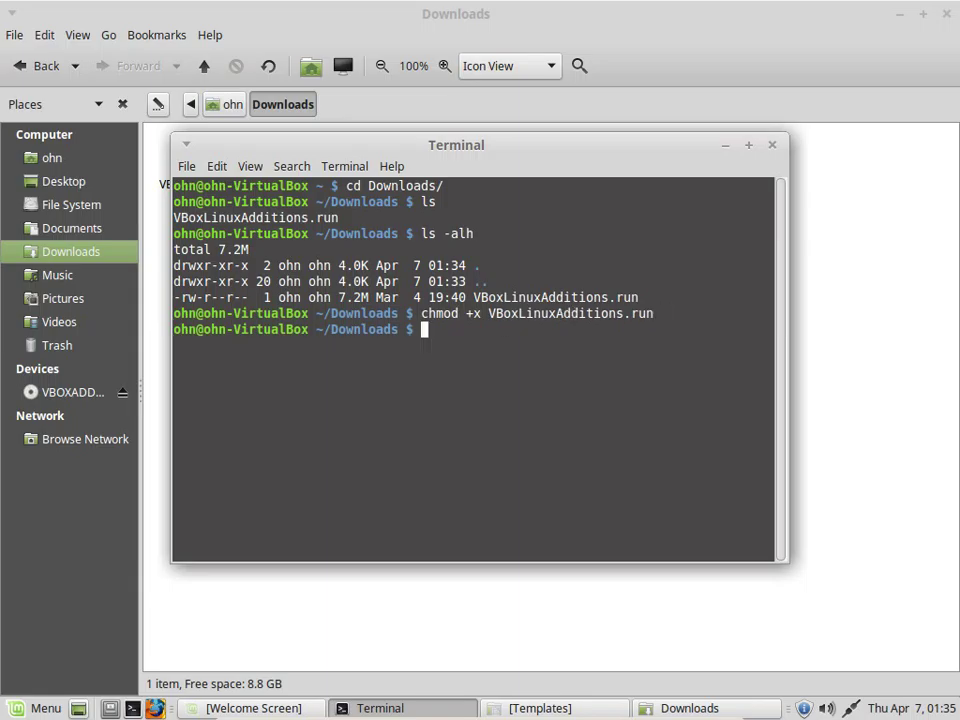
{"action": "type", "text": "ls"}
{"action": "key", "text": "Return"}
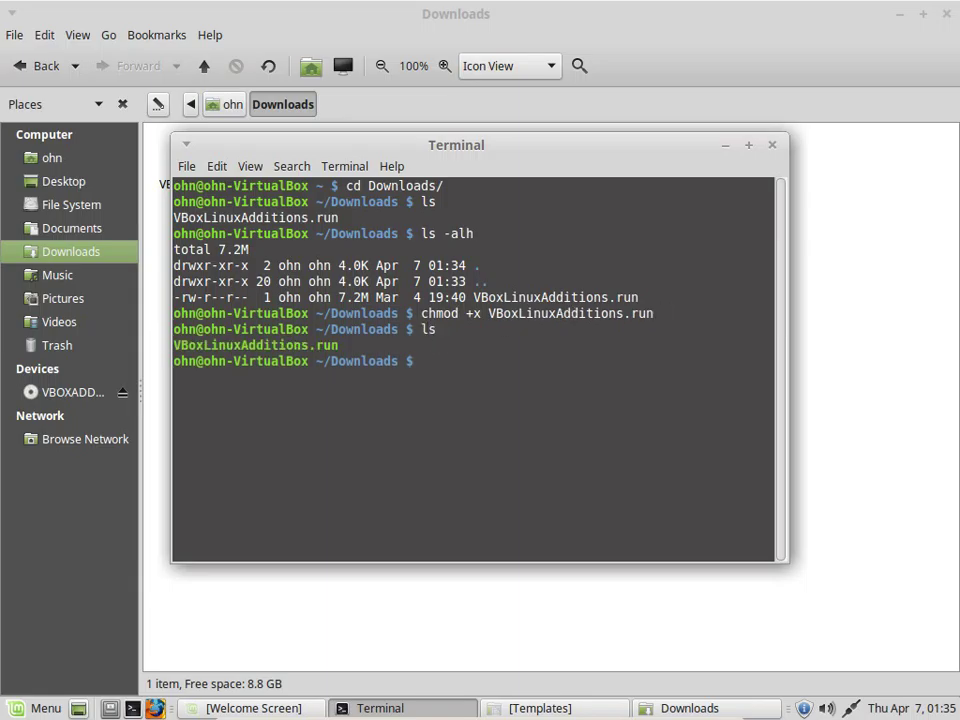
Run ./VBoxLinuxAdditions.run with sudo, enter the account password and answer yes to continue
{"action": "type", "text": "./VB"}
{"action": "key", "text": "Tab"}
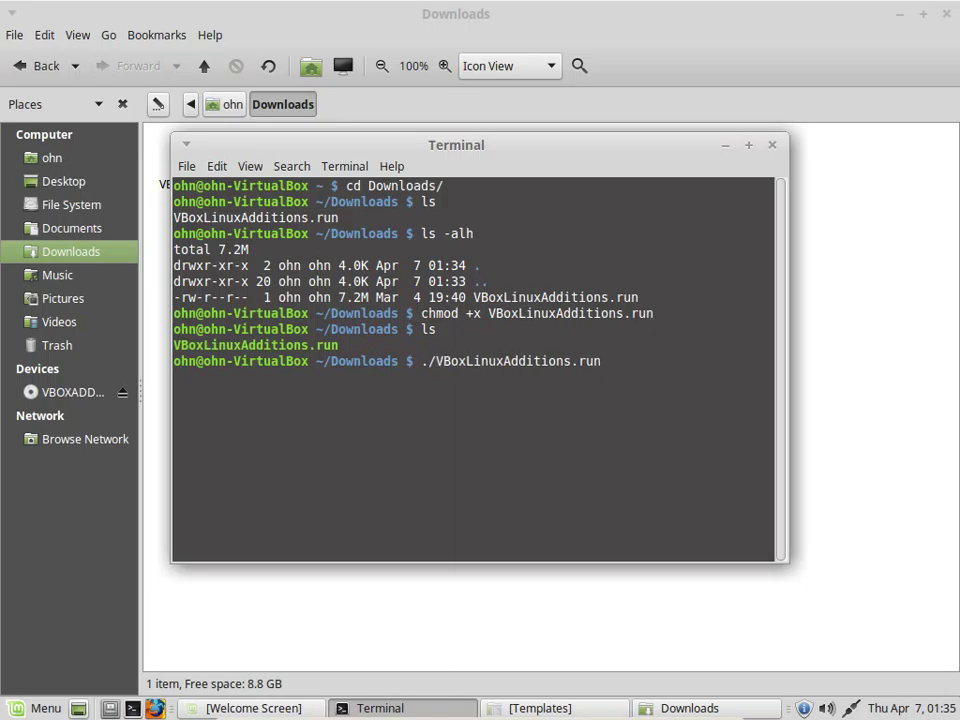
{"action": "key", "text": "Return"}
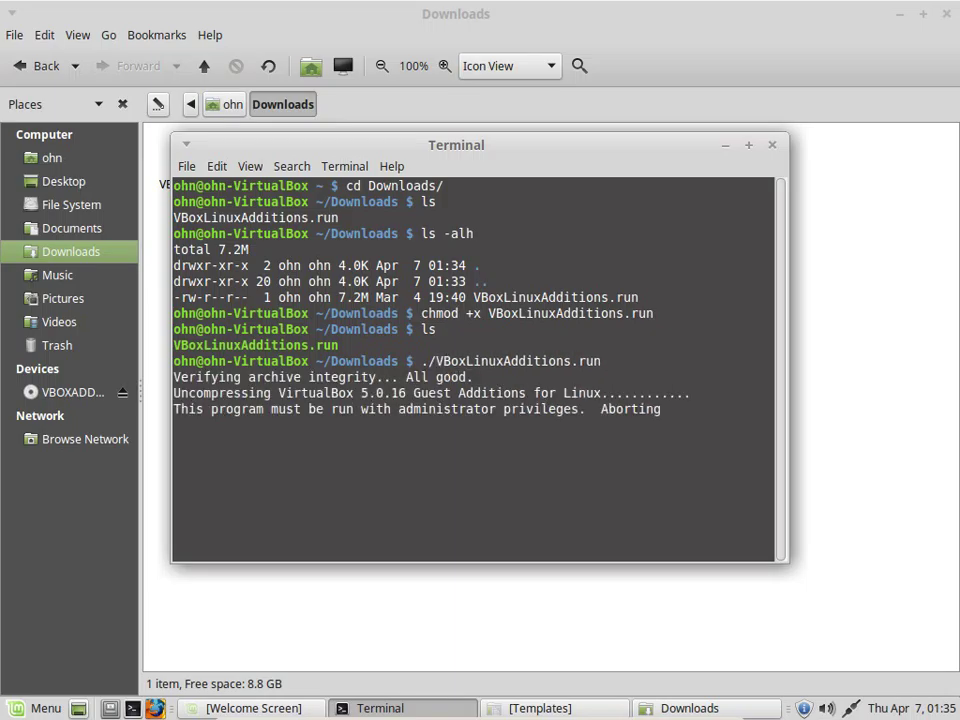
{"action": "key", "text": "Up"}
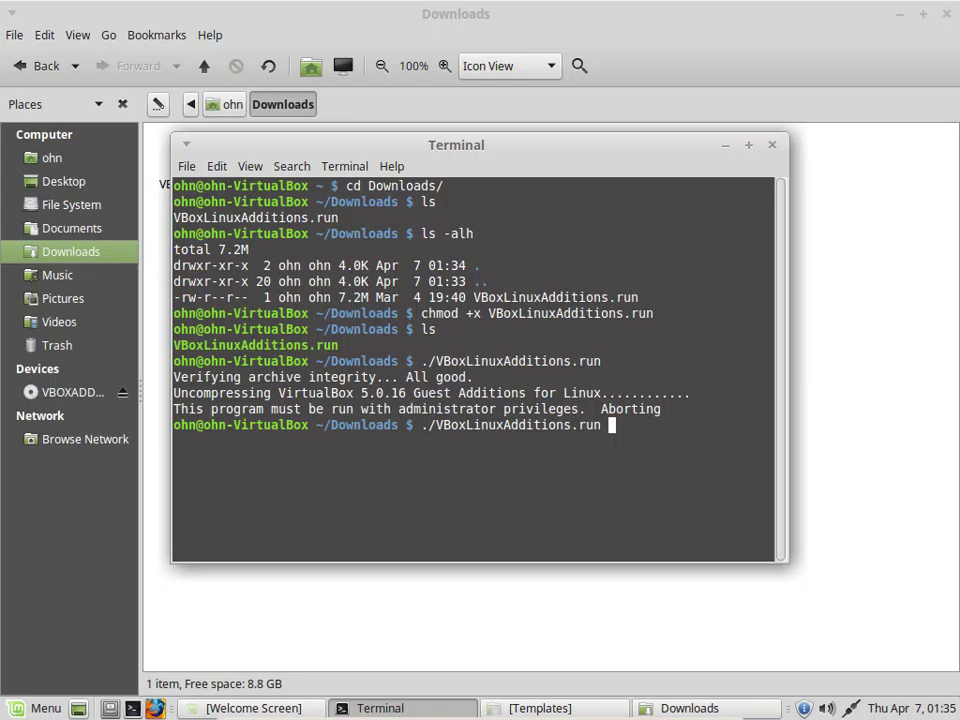
{"action": "key", "text": "Home"}
{"action": "type", "text": "sudo"}
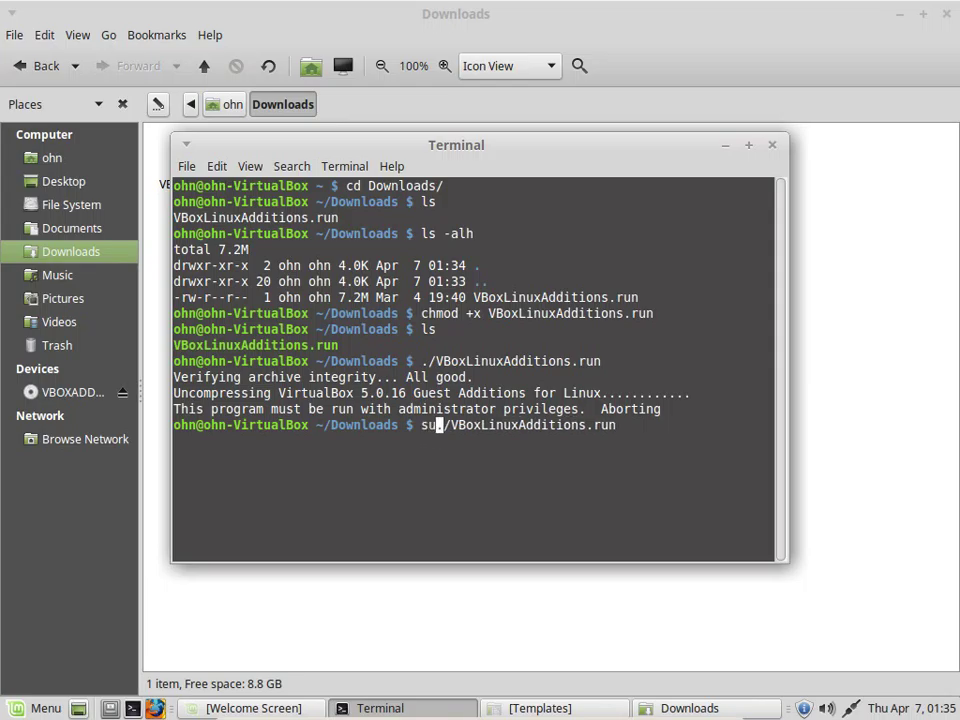
{"action": "key", "text": "Return"}
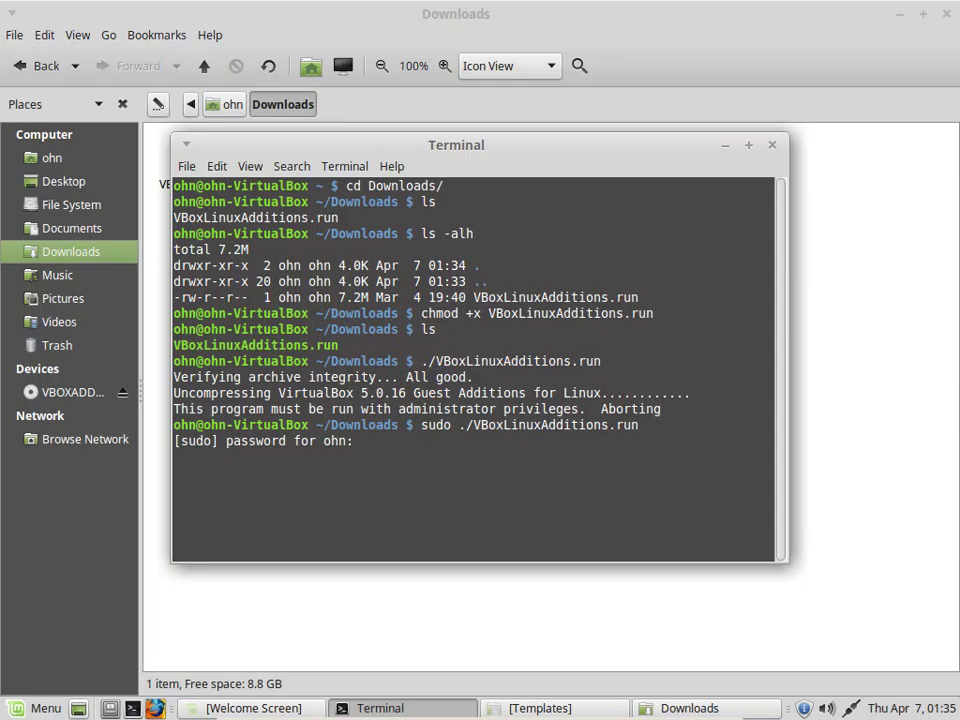
{"action": "key", "text": "Return"}
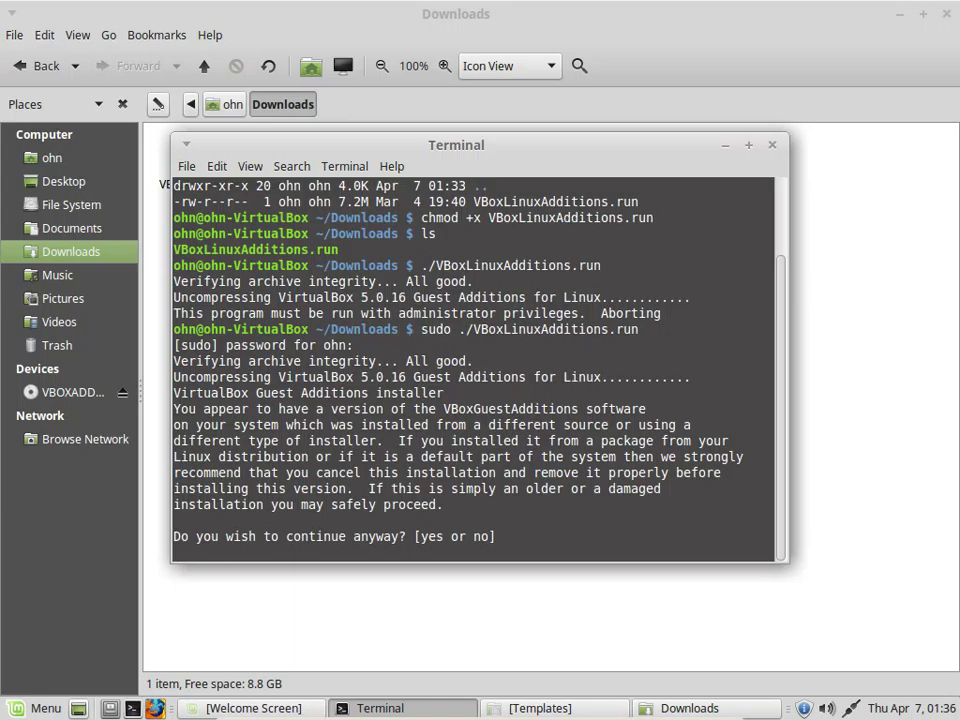
{"action": "type", "text": "yes"}
{"action": "key", "text": "Return"}
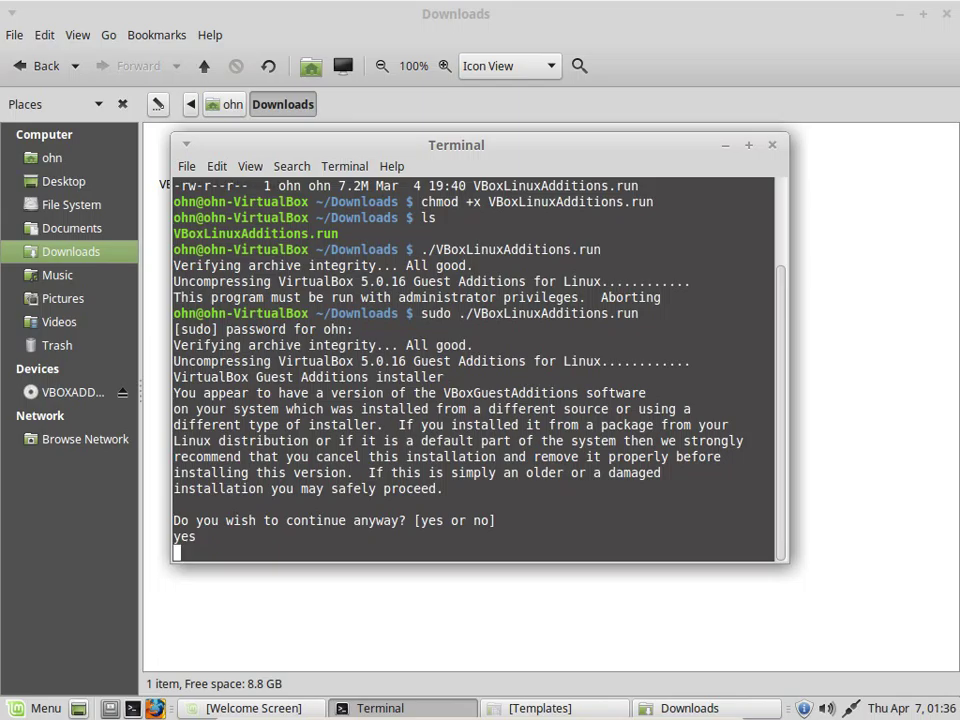